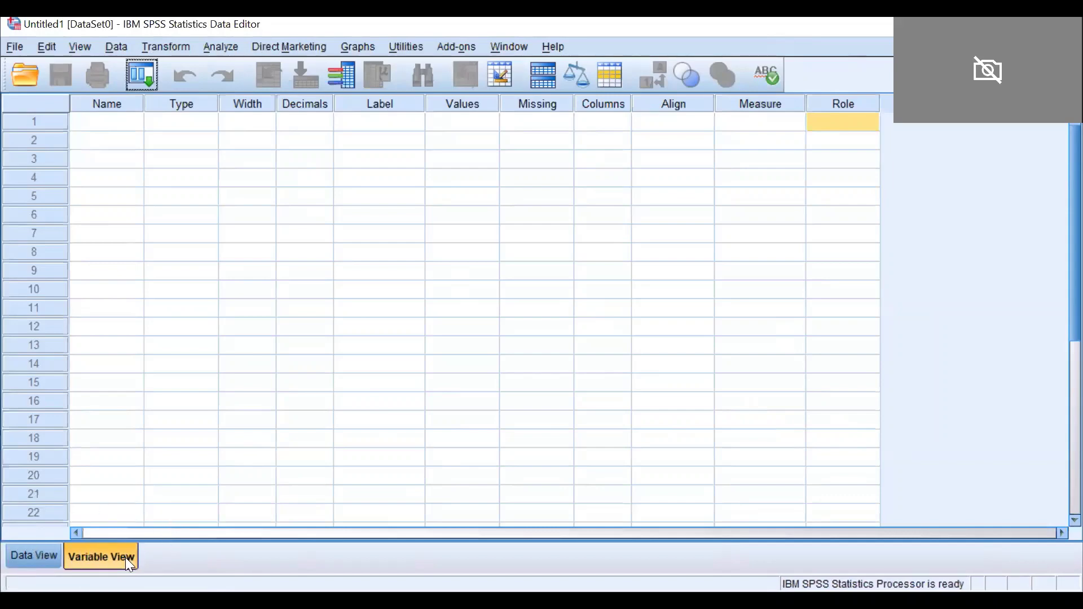
Step: Define the first two variables in Variable View with the names GENDER and INCOME
left_click(40, 553)
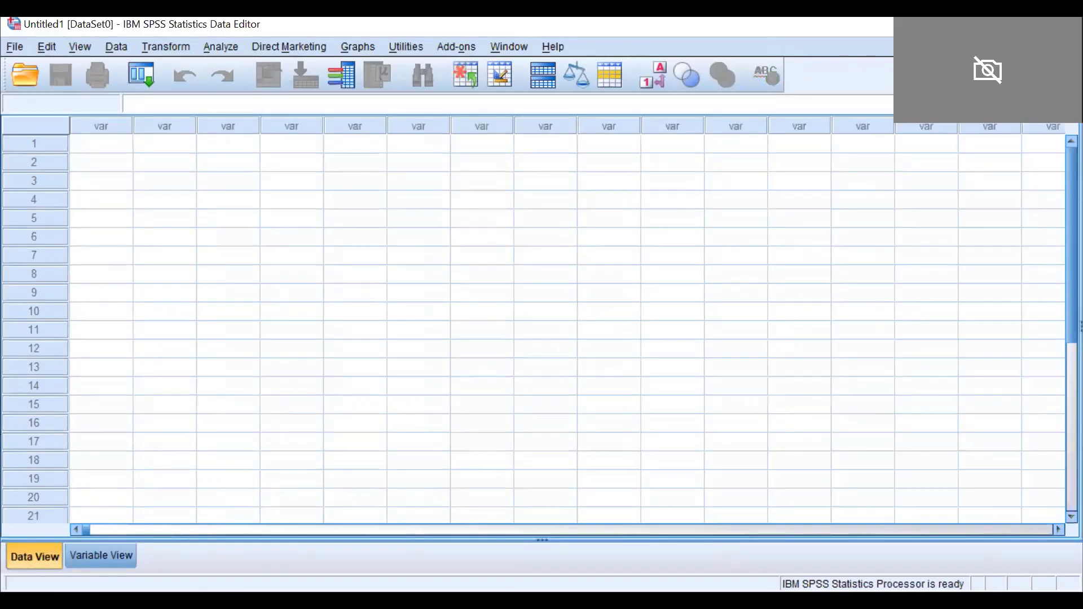
left_click(83, 562)
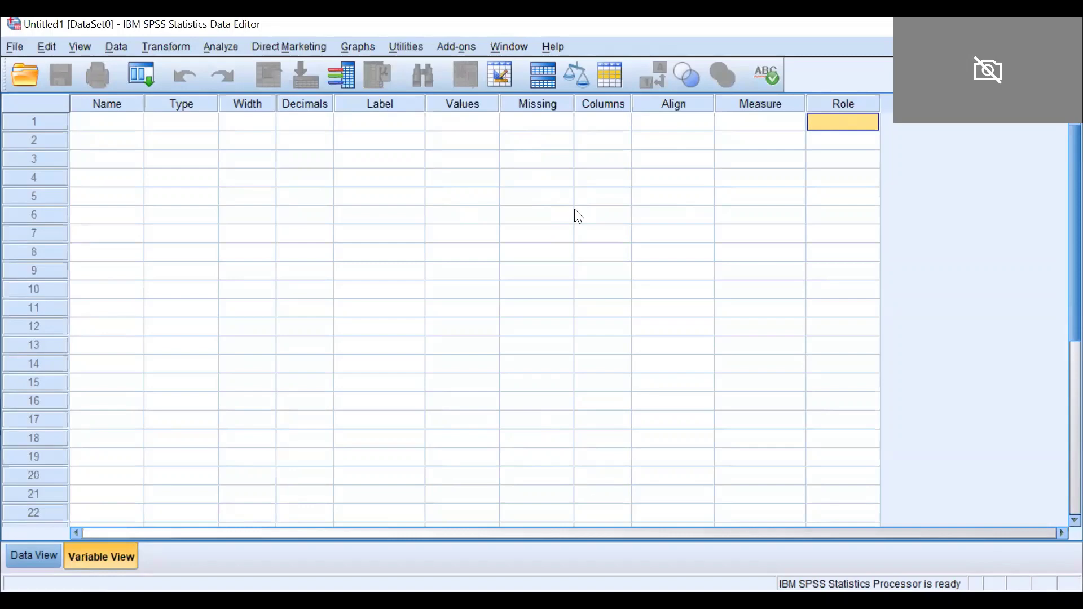
left_click(109, 120)
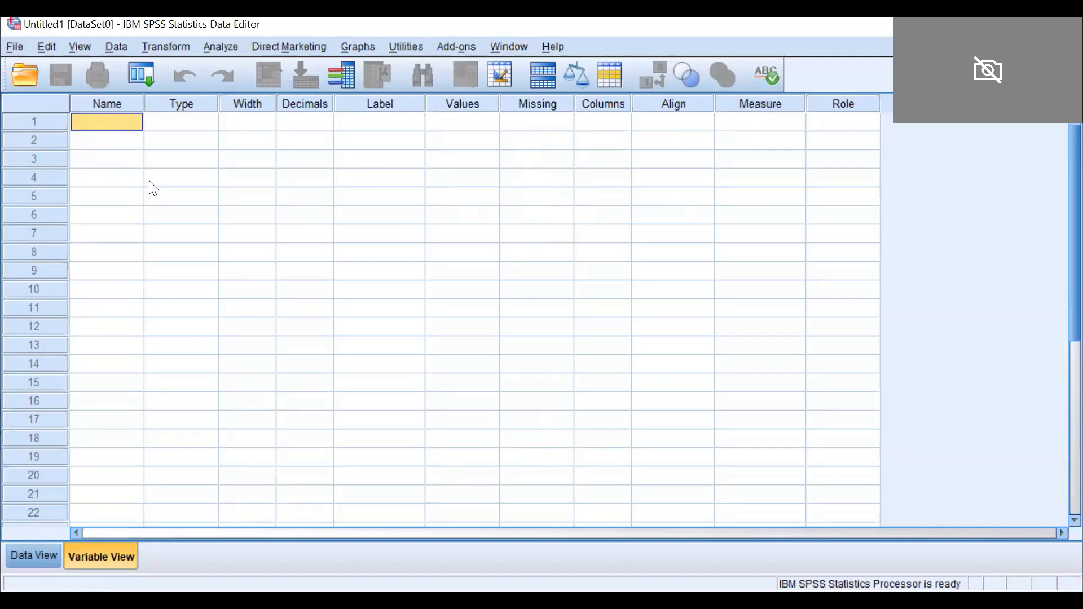
key("F2")
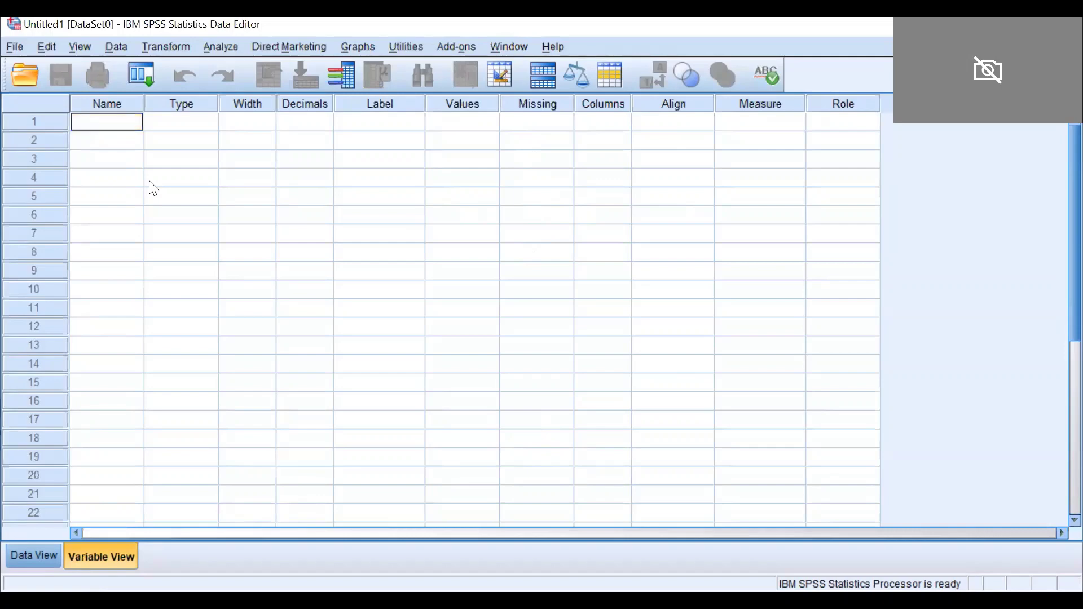
type("GENDER")
left_click(99, 138)
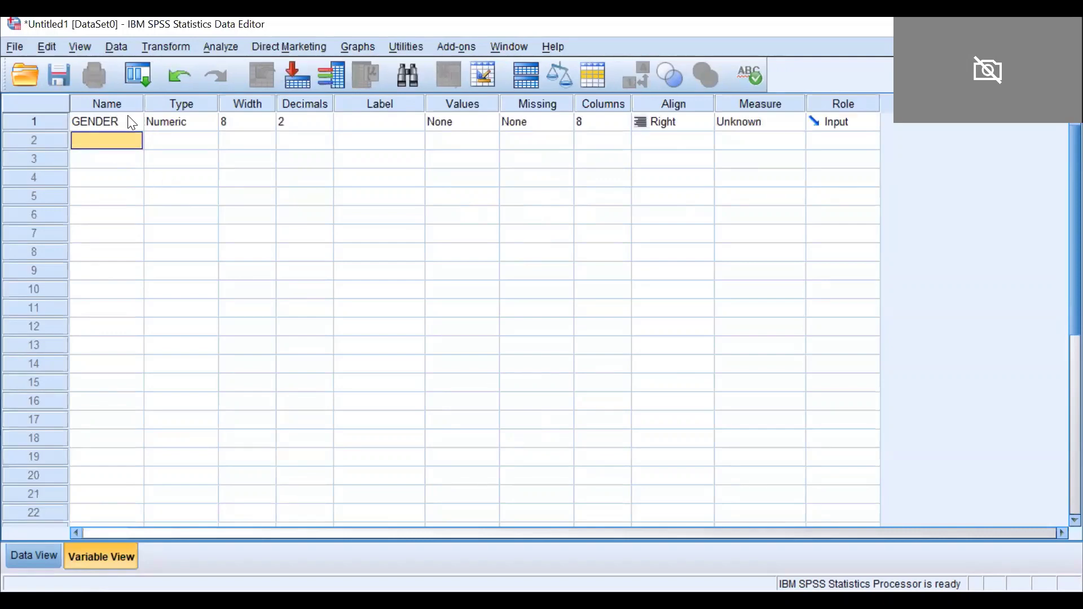
type("INCOME")
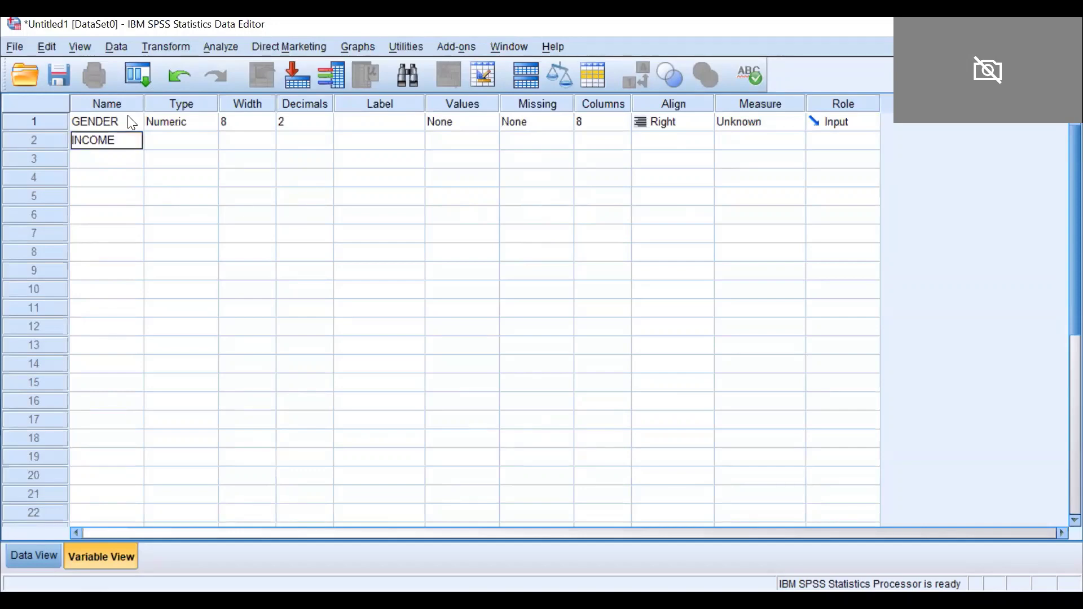
Step: Add a third and a fourth variable named STRESS and SATISFACTION
left_click(109, 161)
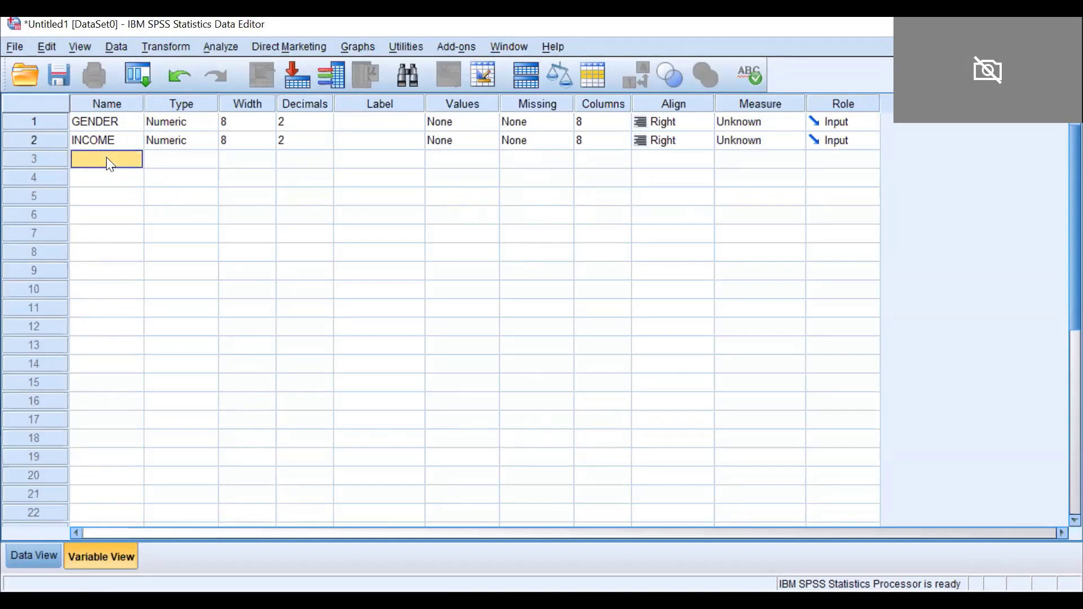
type("STRESS")
left_click(104, 180)
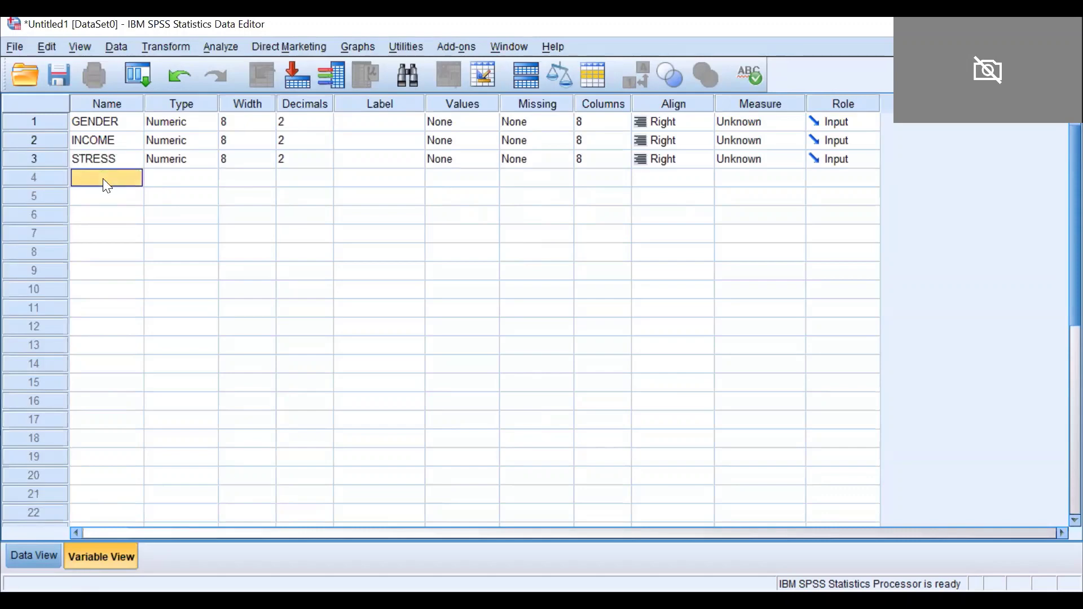
type("SA")
type("TIS")
type("FACTION")
left_click(212, 237)
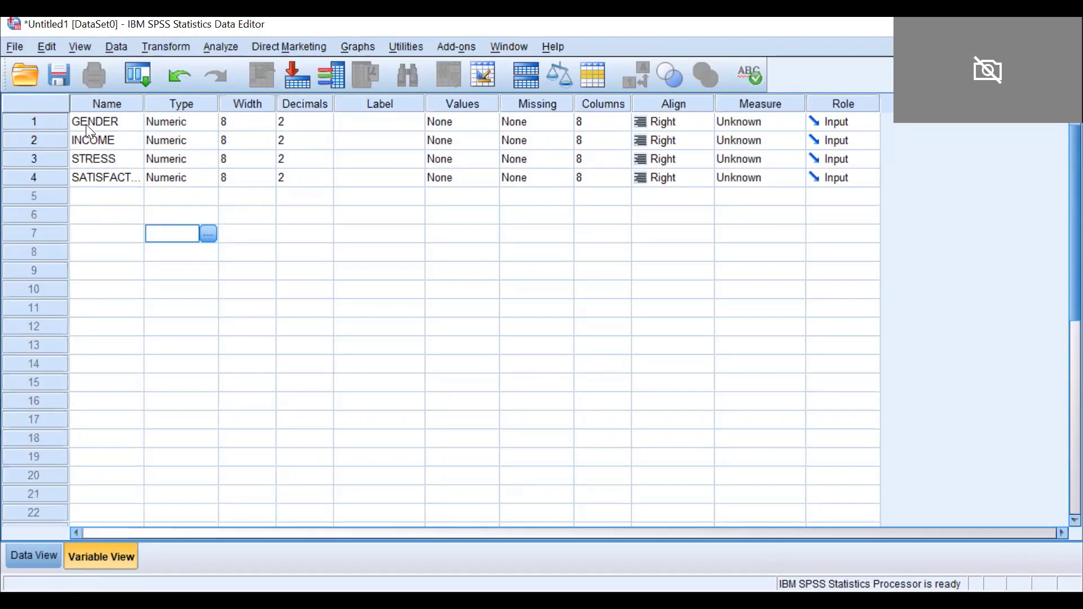
Step: Review the variable type options for GENDER, keeping the Numeric type
left_click(160, 124)
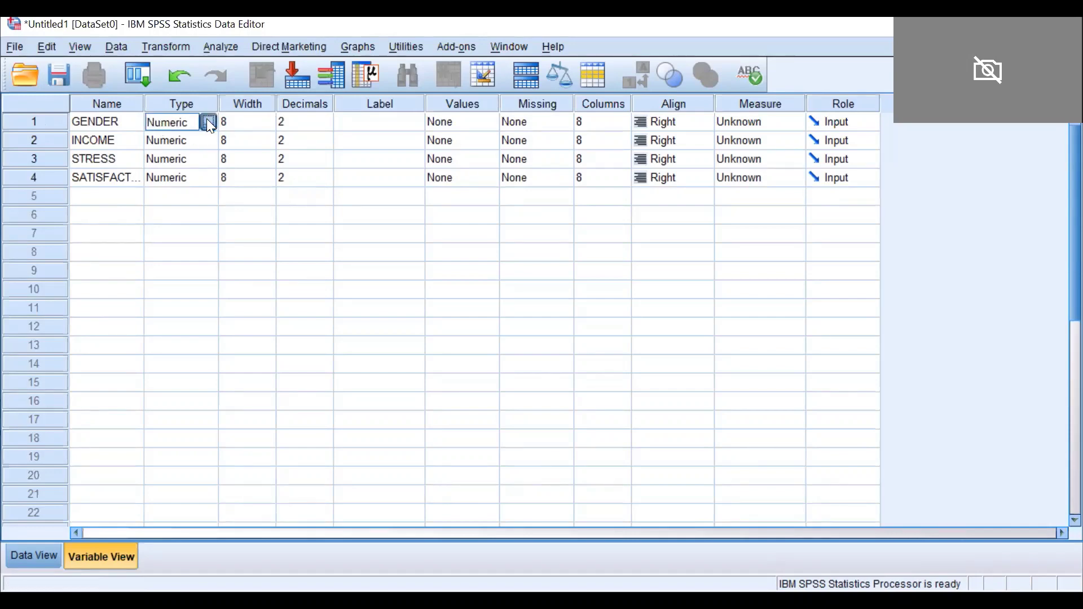
left_click(208, 122)
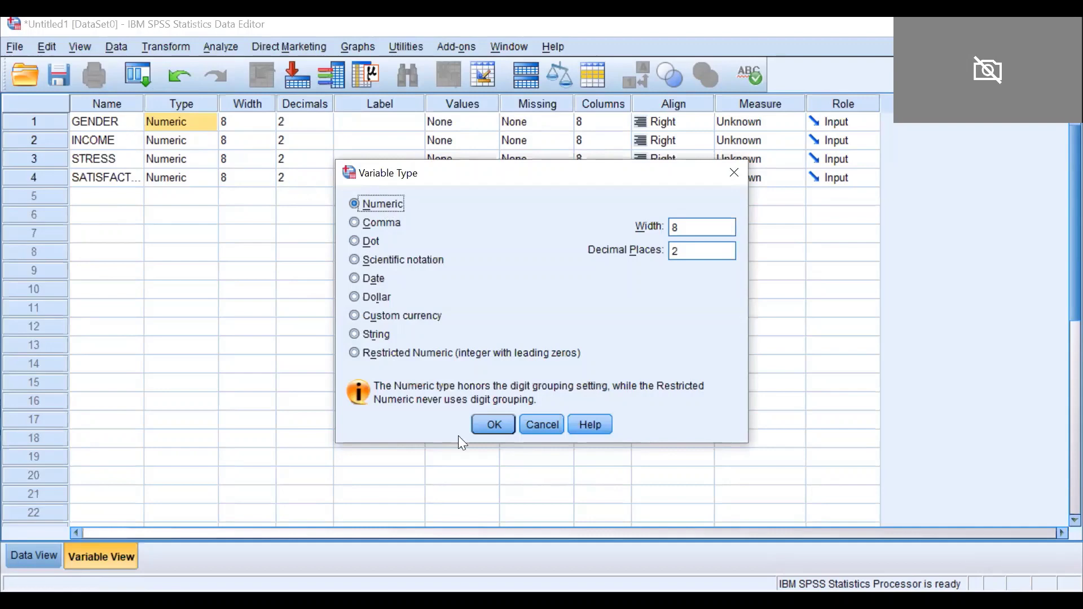
left_click(481, 430)
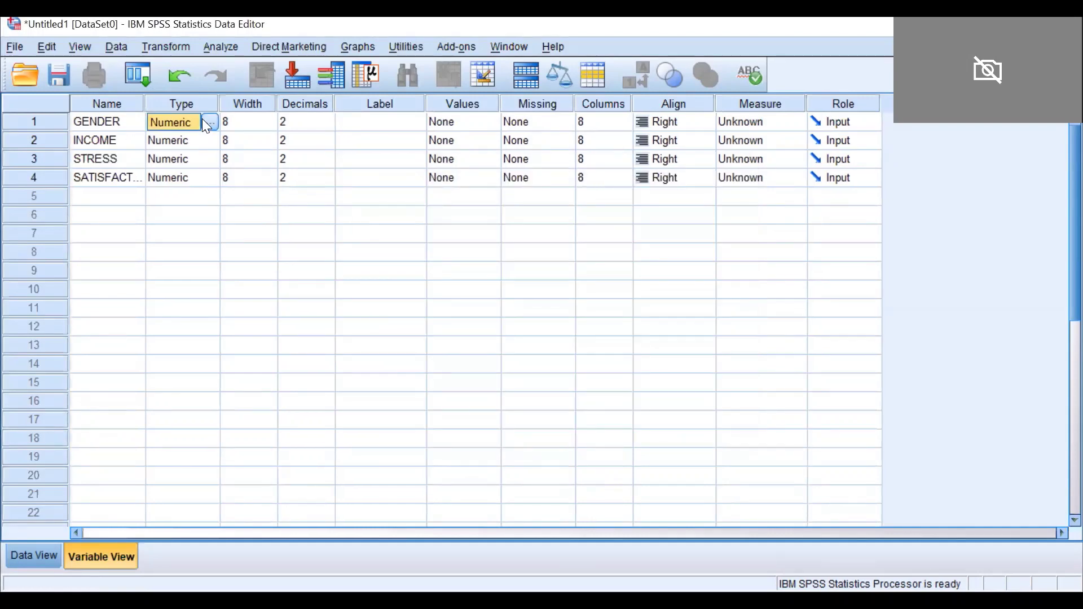
left_click(209, 121)
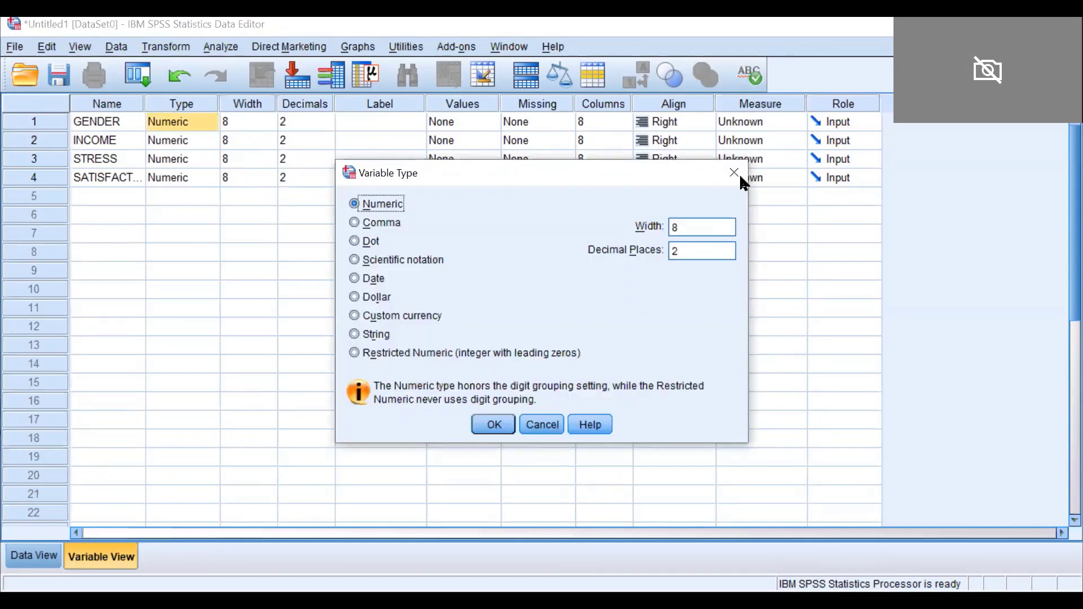
left_click(495, 426)
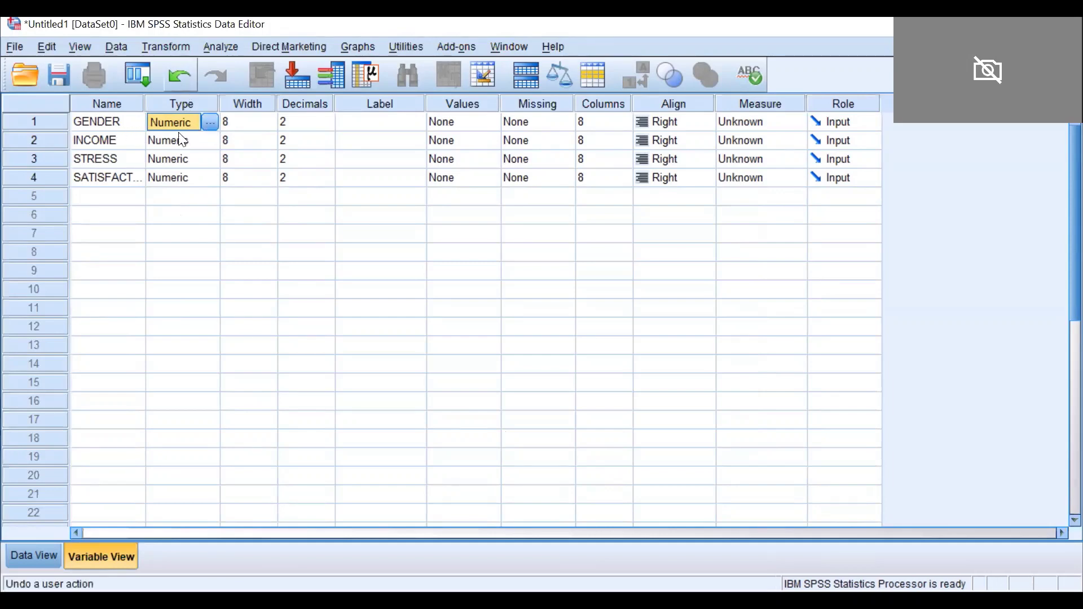
Step: Set the number of decimals for the GENDER variable to 0
left_click(245, 123)
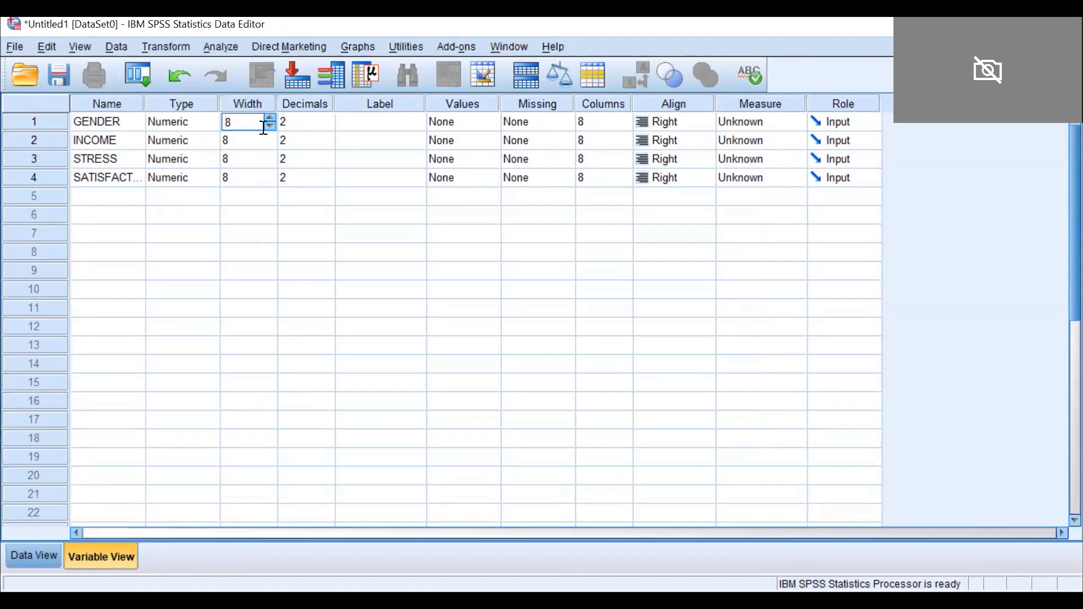
left_click(324, 117)
left_click(325, 127)
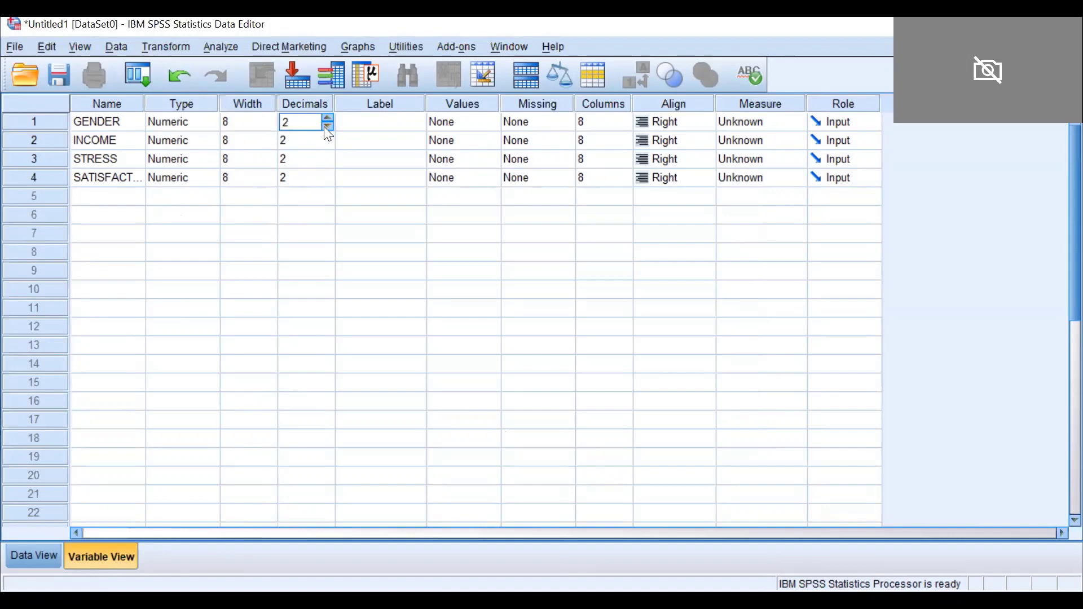
left_click(325, 127)
left_click(327, 127)
Step: Enter the label GENDER OF EMPLOYEES OF ANY COMPANY ABC for the GENDER variable
left_click(361, 123)
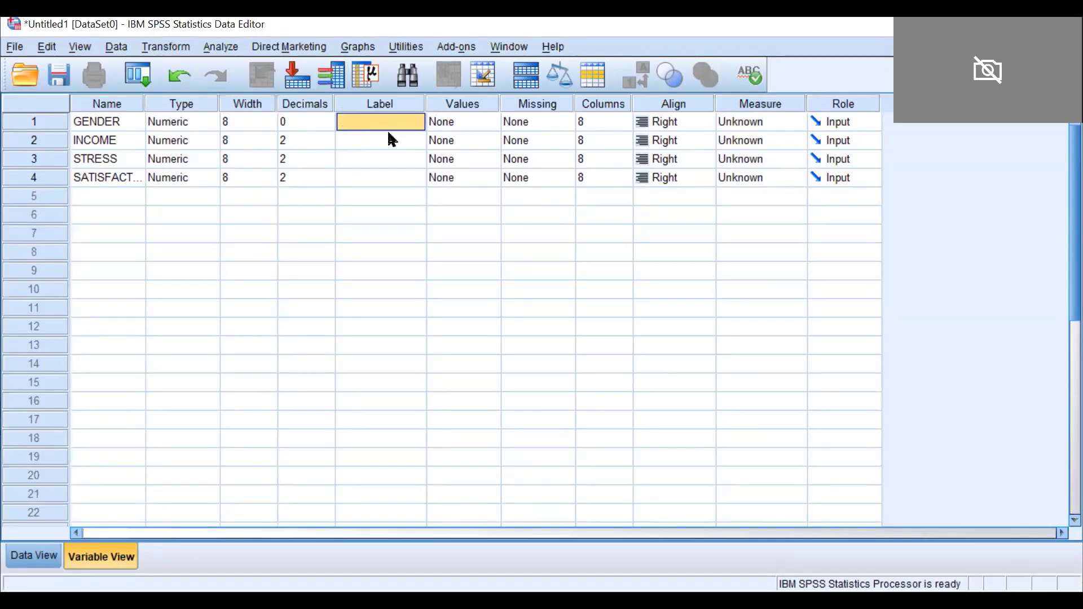
type("GENDE")
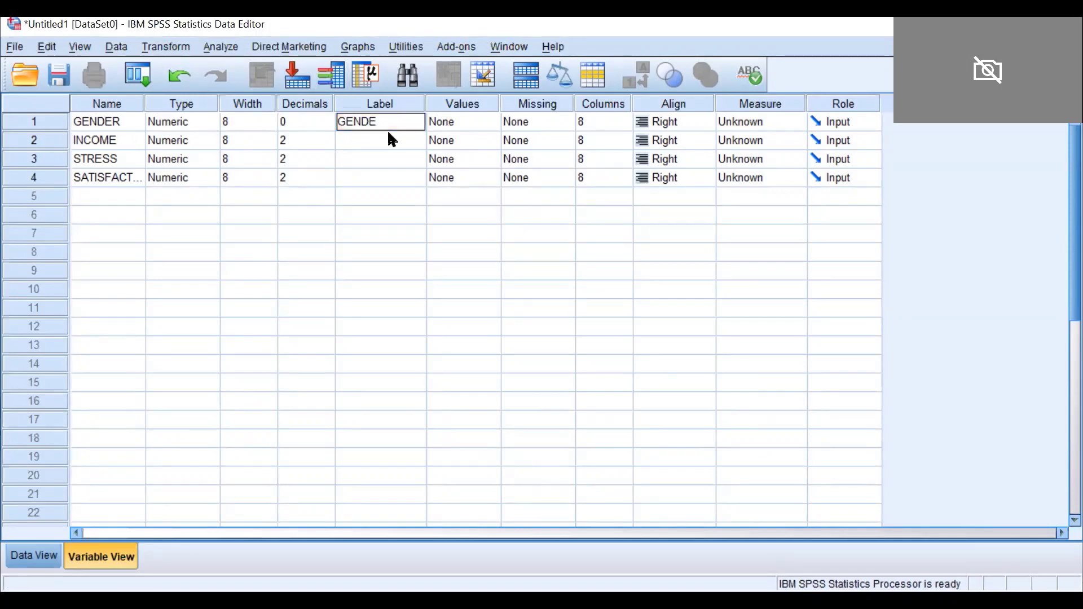
type("R OF EMPLOYE")
type("ES OF")
type(" E")
key("BackSpace")
key("BackSpace")
type("ANY COMPANY ABC")
Step: Add a value label to the GENDER variable that codes 1 as FEMALE
left_click(460, 129)
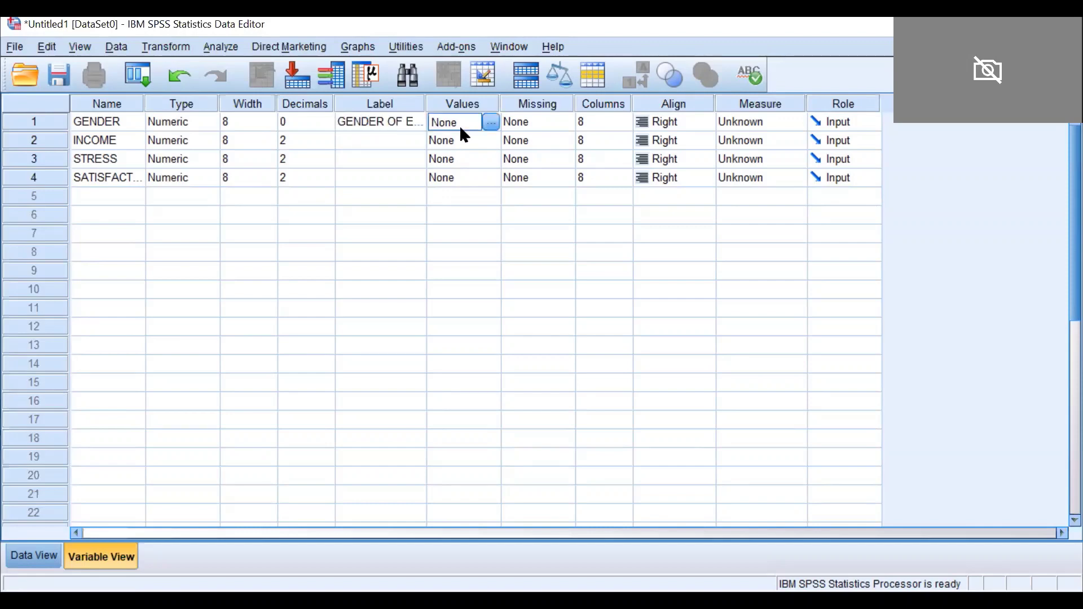
left_click(491, 123)
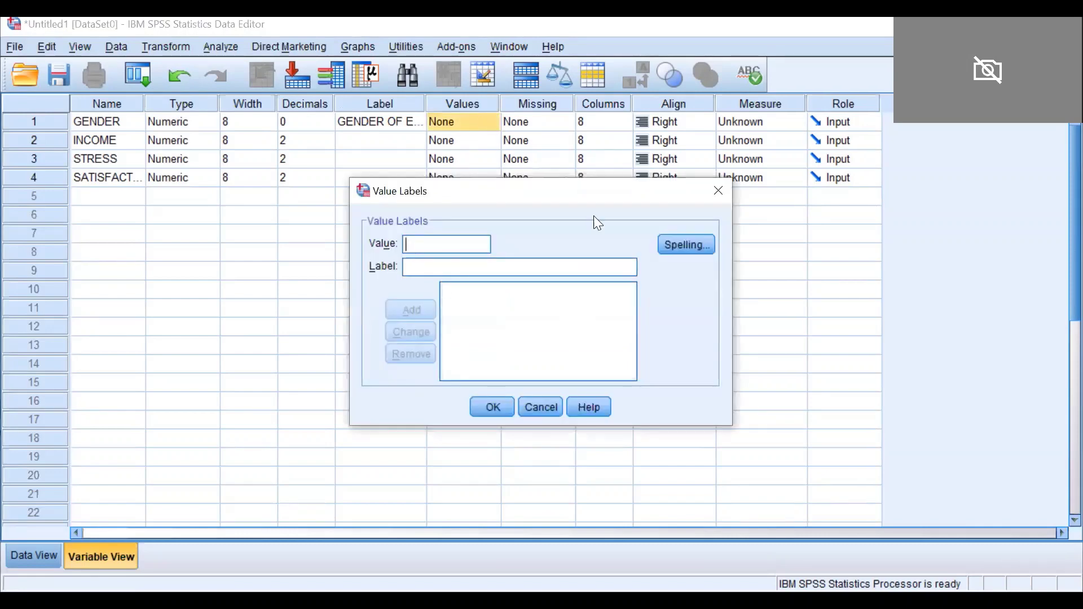
left_click(715, 190)
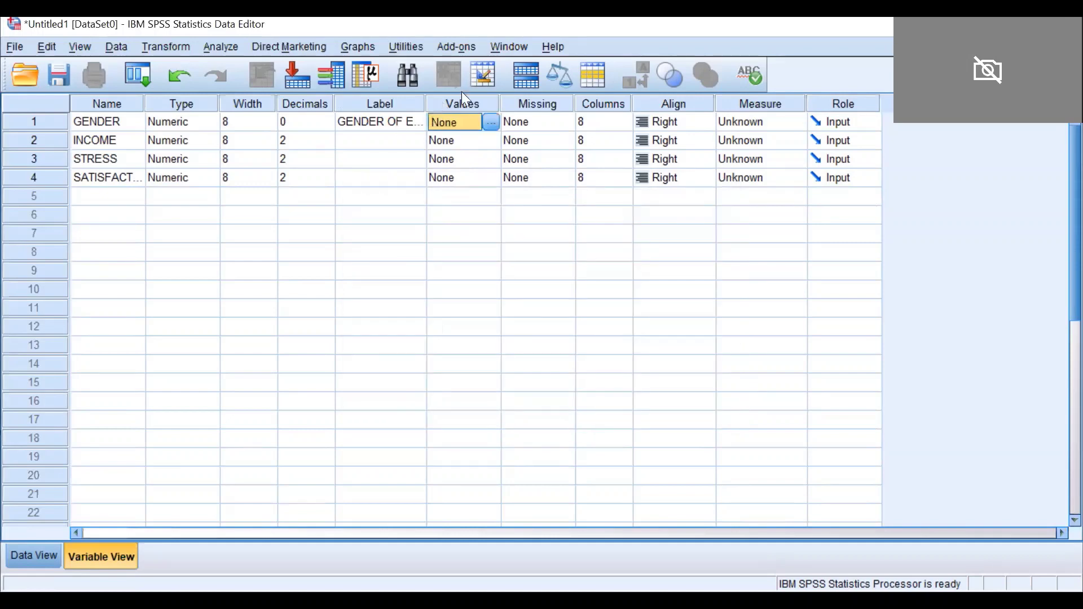
left_click(491, 123)
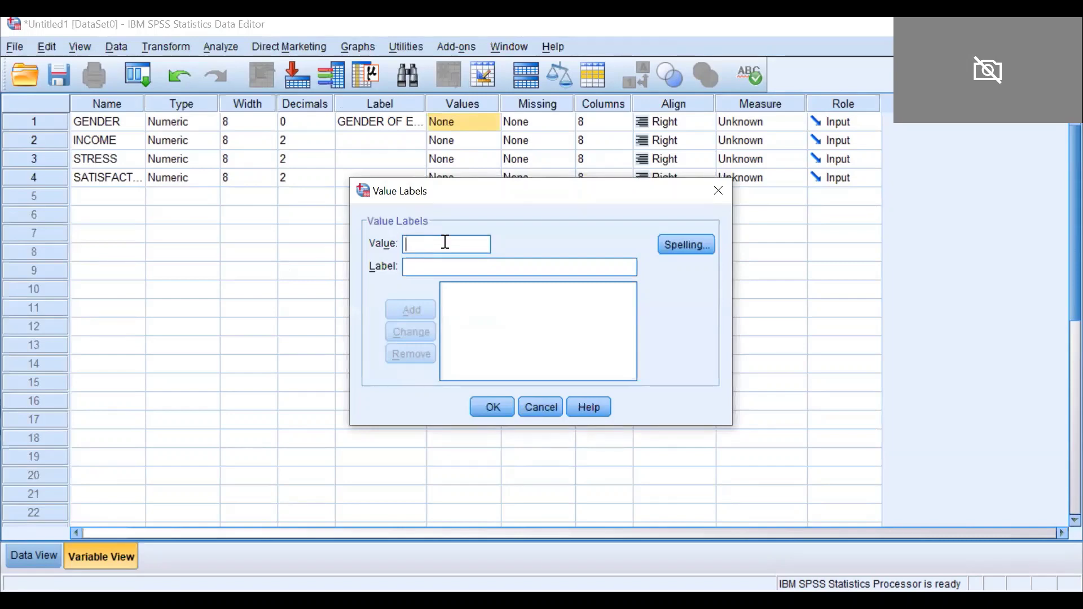
type("1")
left_click(460, 267)
type("FEMA")
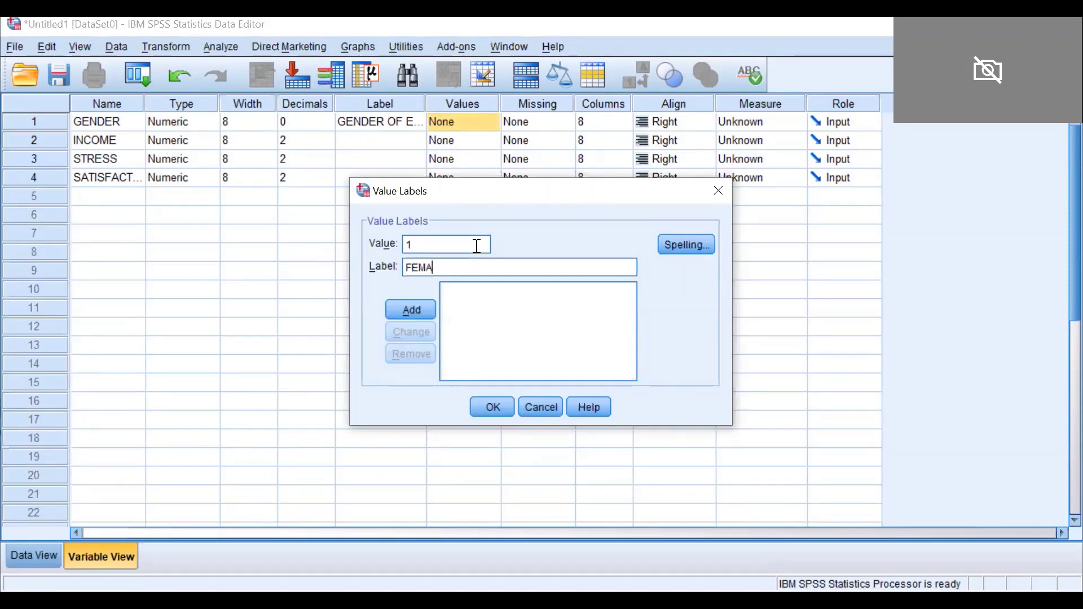
type("LES")
key("BackSpace")
left_click(406, 316)
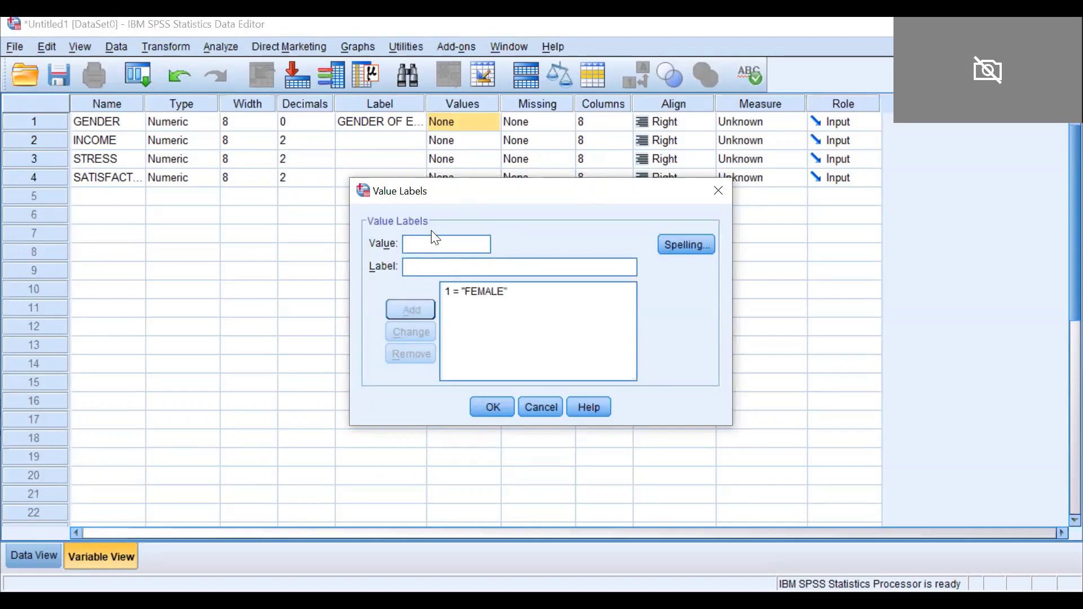
Step: Add a second value label coding 2 as MALE and apply the GENDER value labels
type("2")
left_click(425, 265)
type("MA")
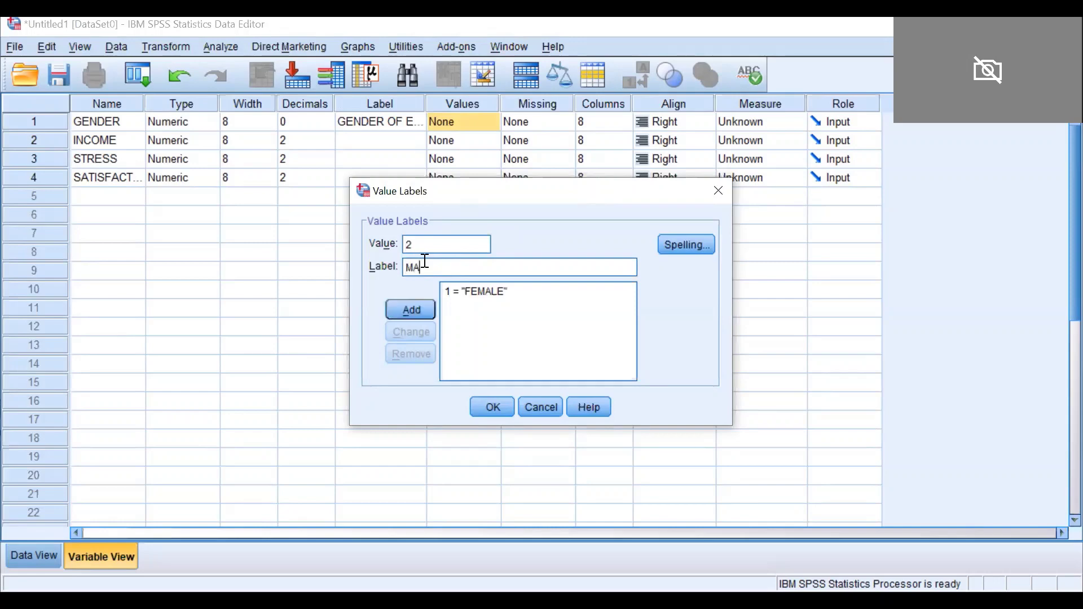
type("LE")
left_click(403, 314)
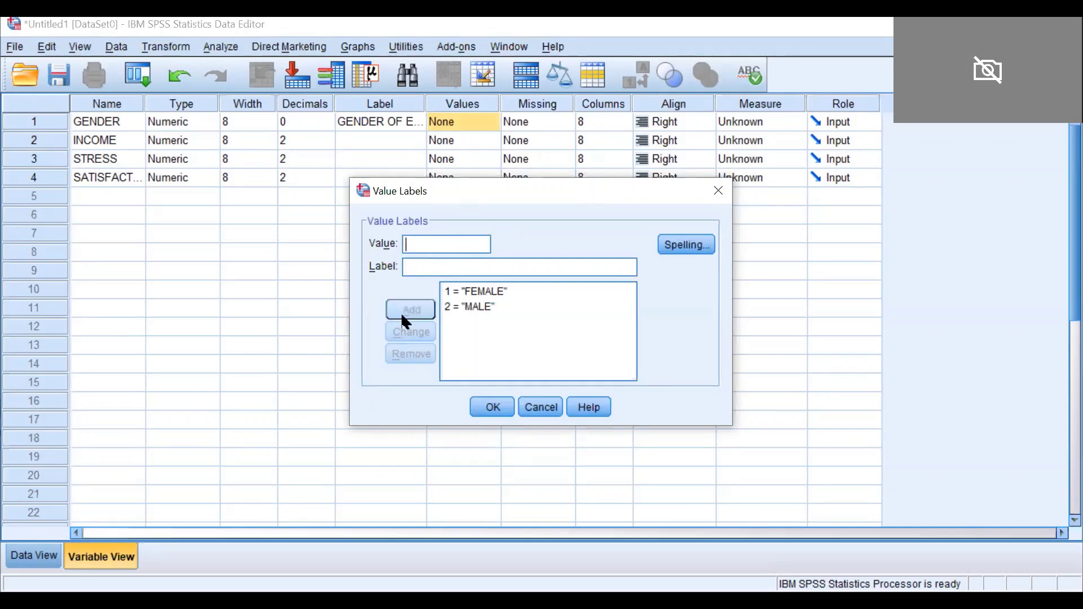
left_click(489, 405)
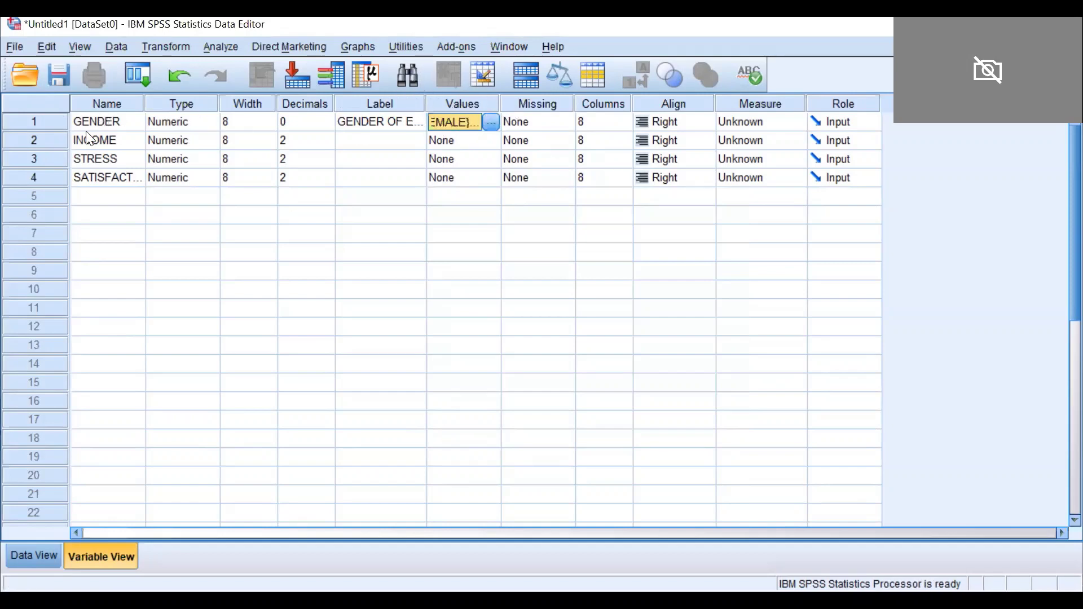
Step: Review the value labels and the missing values options of the GENDER variable
left_click(482, 120)
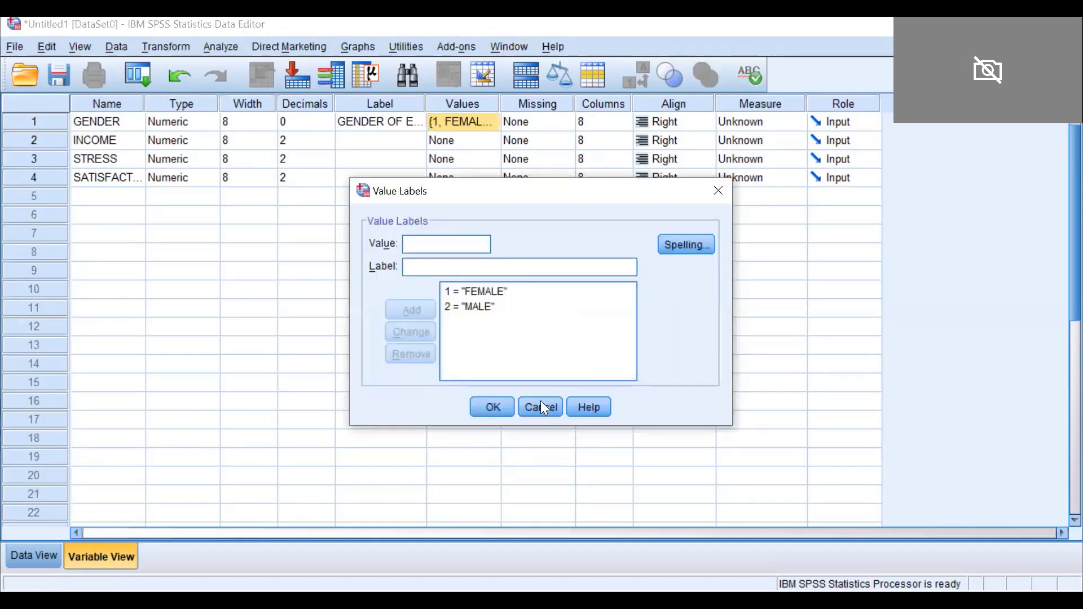
left_click(490, 409)
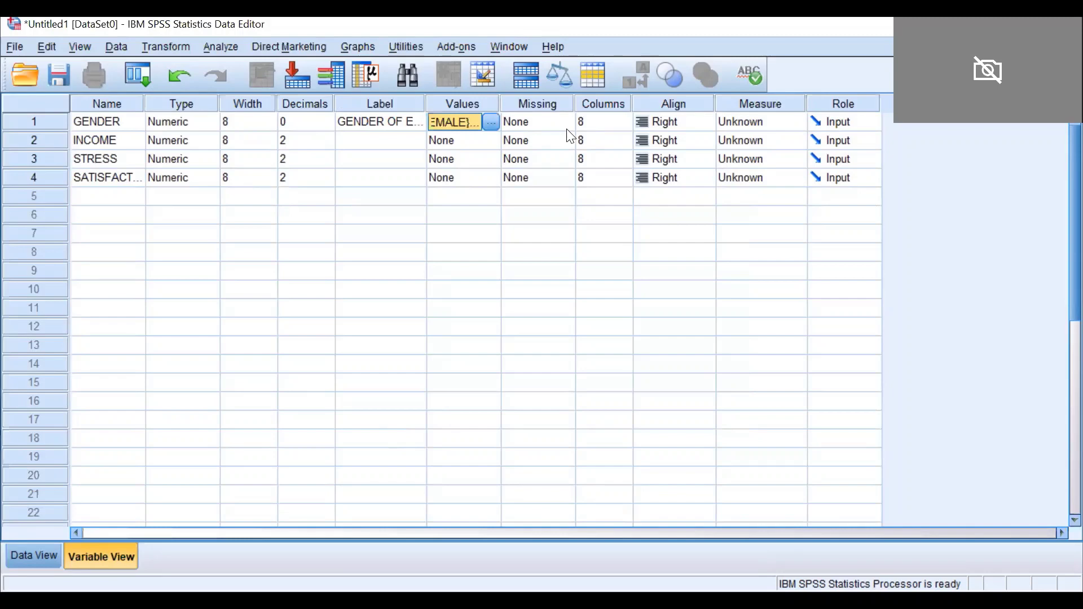
left_click(563, 122)
left_click(563, 122)
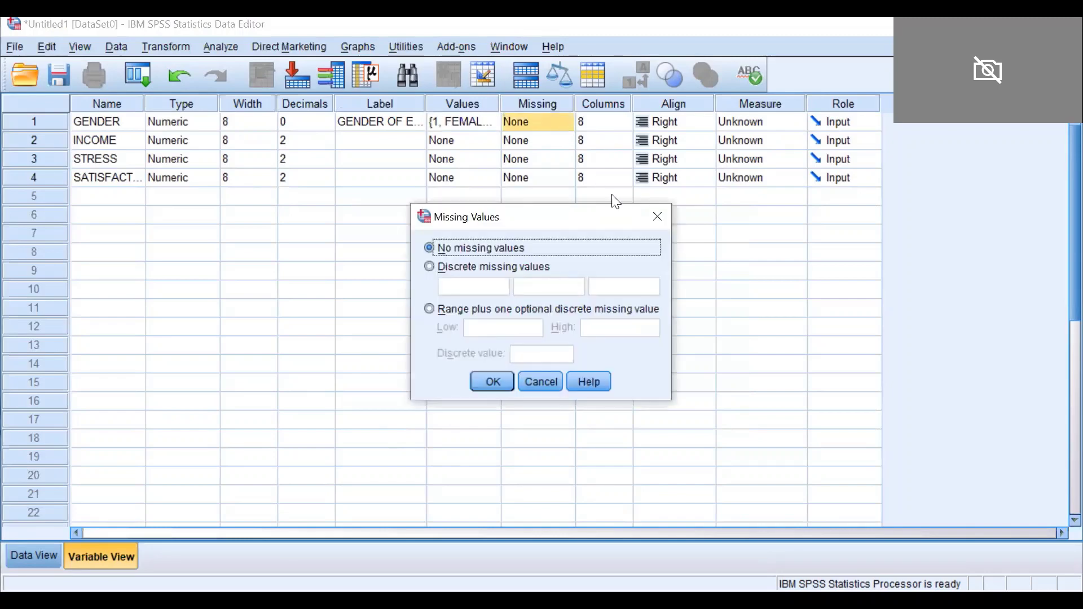
left_click(657, 217)
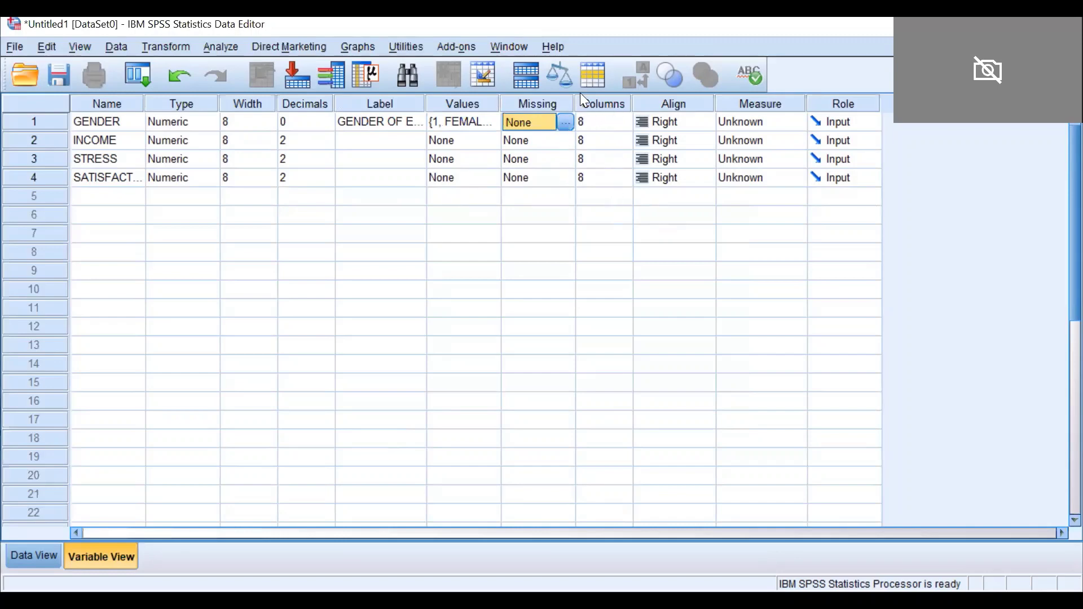
Step: Set the alignment of the GENDER variable to Left
left_click(665, 122)
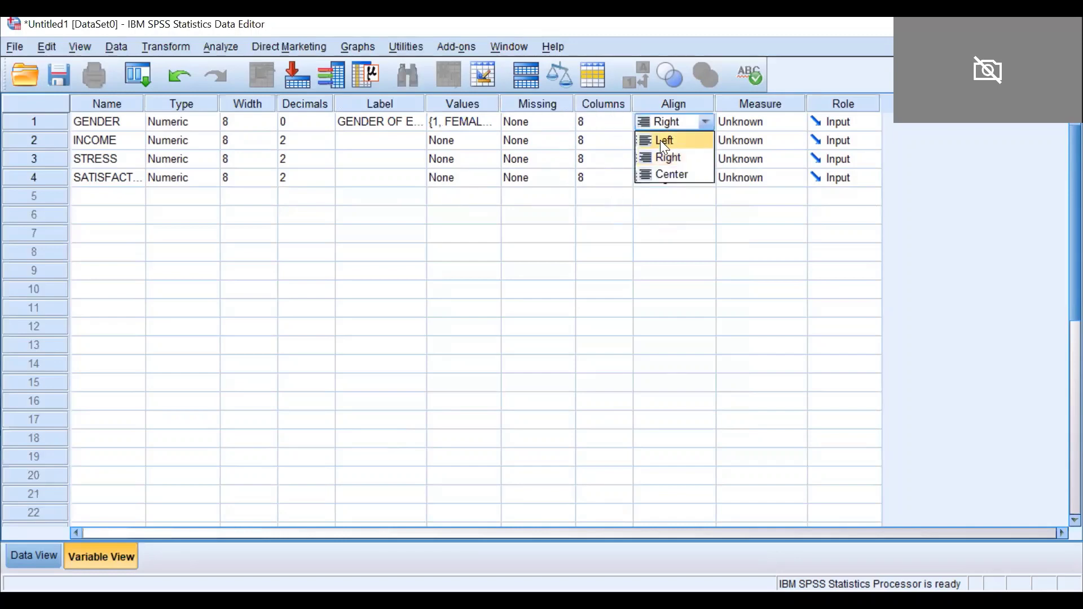
left_click(663, 141)
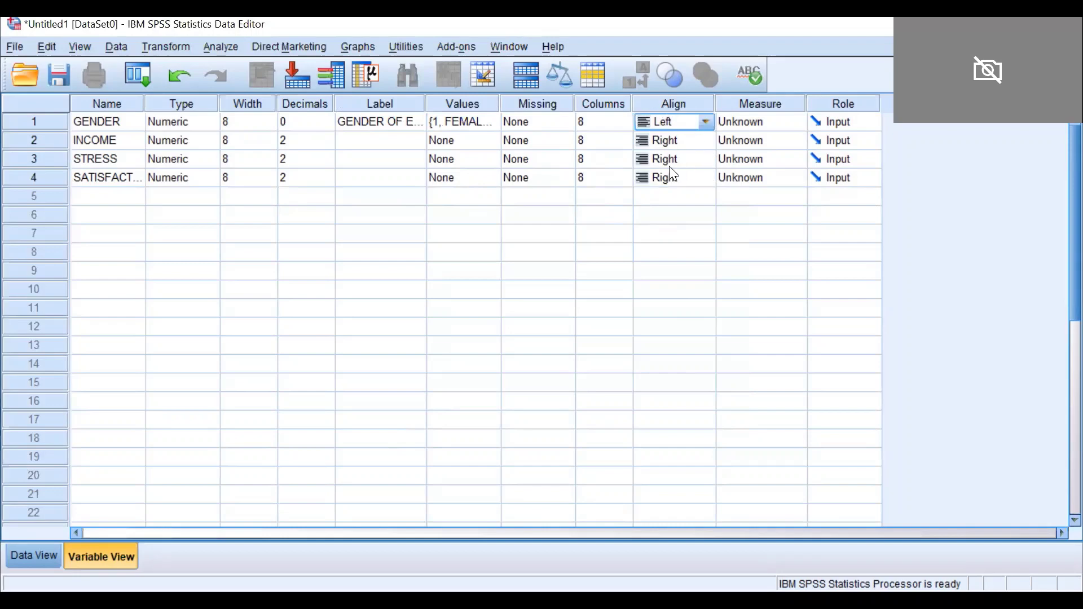
left_click(704, 120)
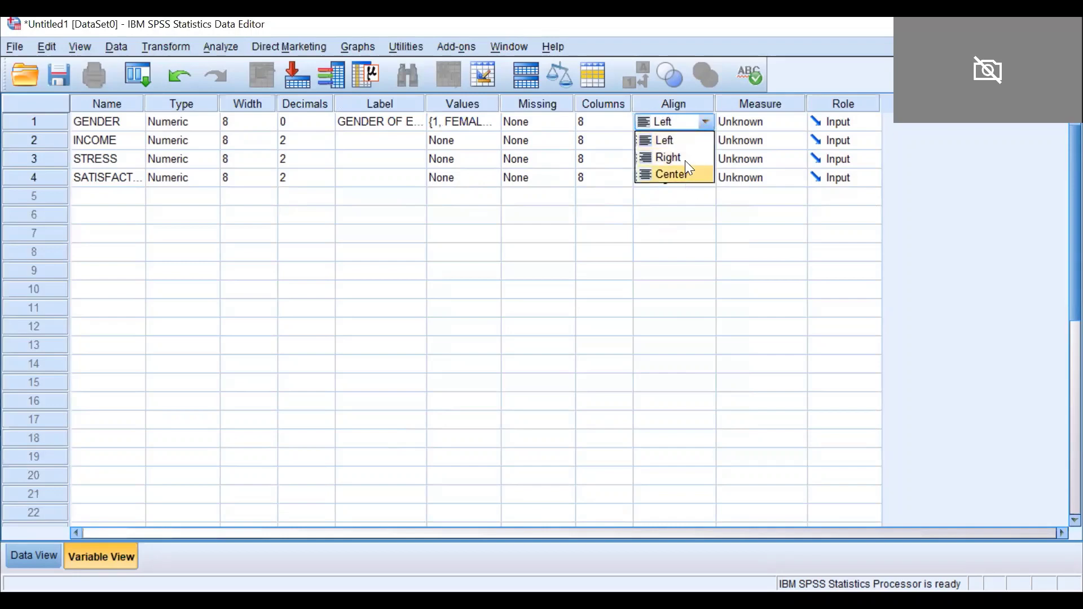
Step: Set the measurement level of the GENDER variable to Nominal
left_click(787, 125)
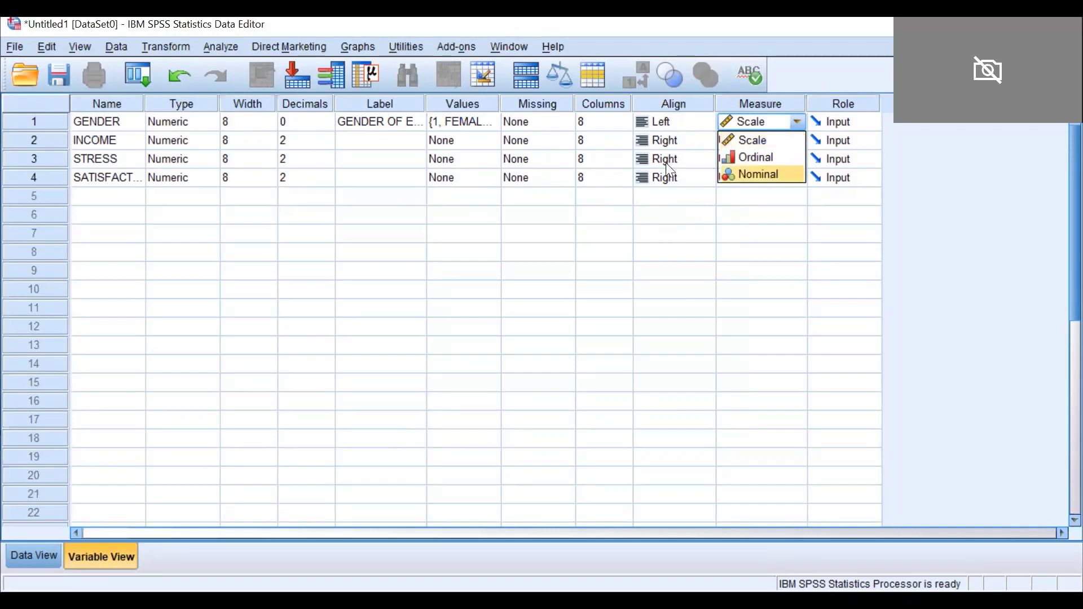
left_click(765, 175)
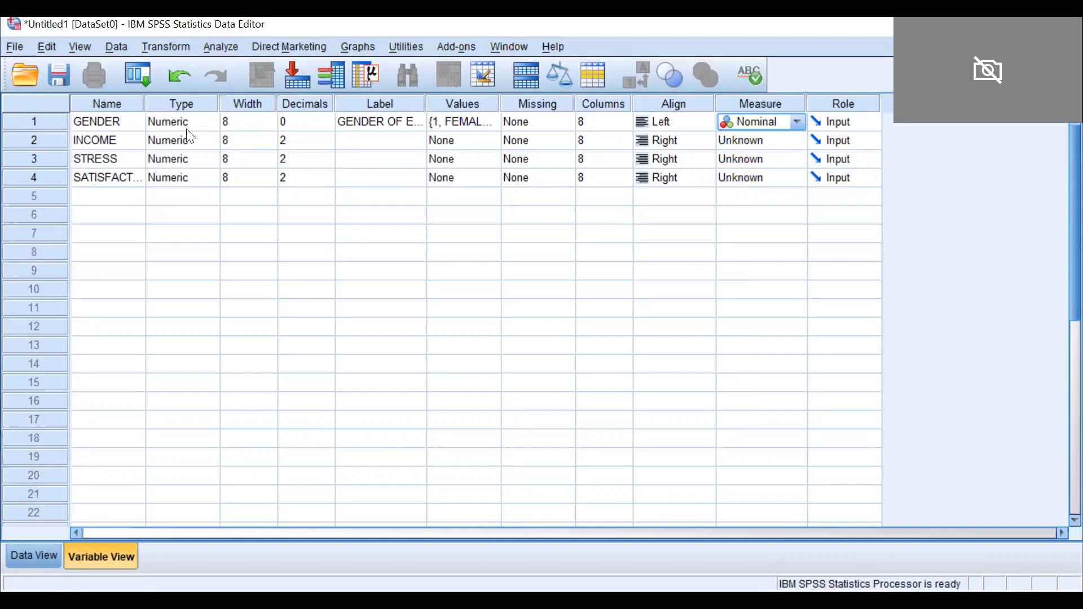
Step: Set the width of the INCOME variable to 3 and its decimals to 0
left_click(235, 144)
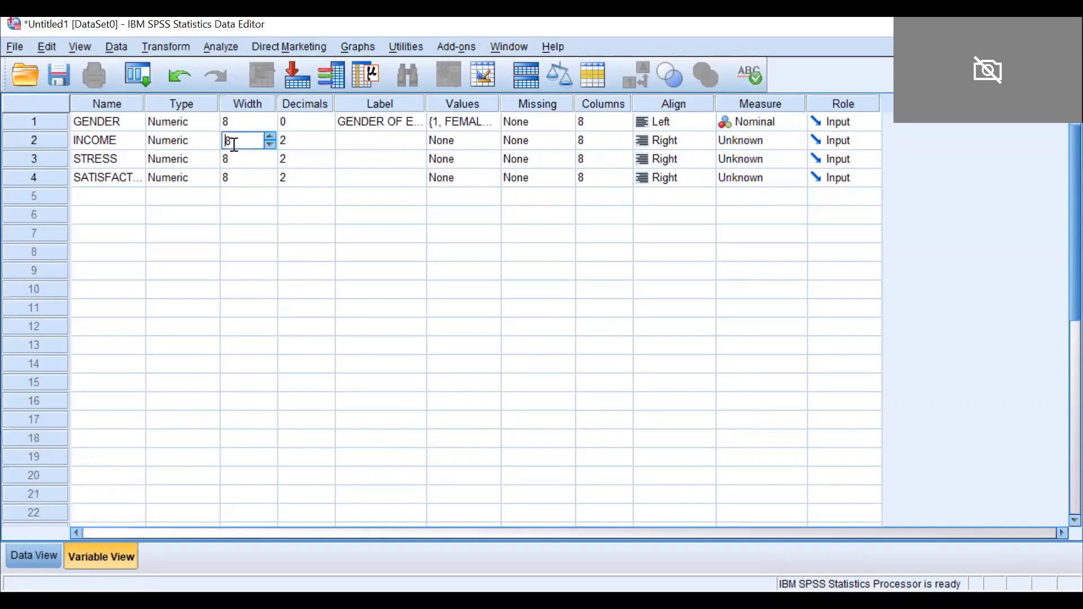
left_click(271, 144)
left_click(270, 143)
left_click(270, 143)
left_click(270, 144)
left_click(270, 144)
left_click(288, 140)
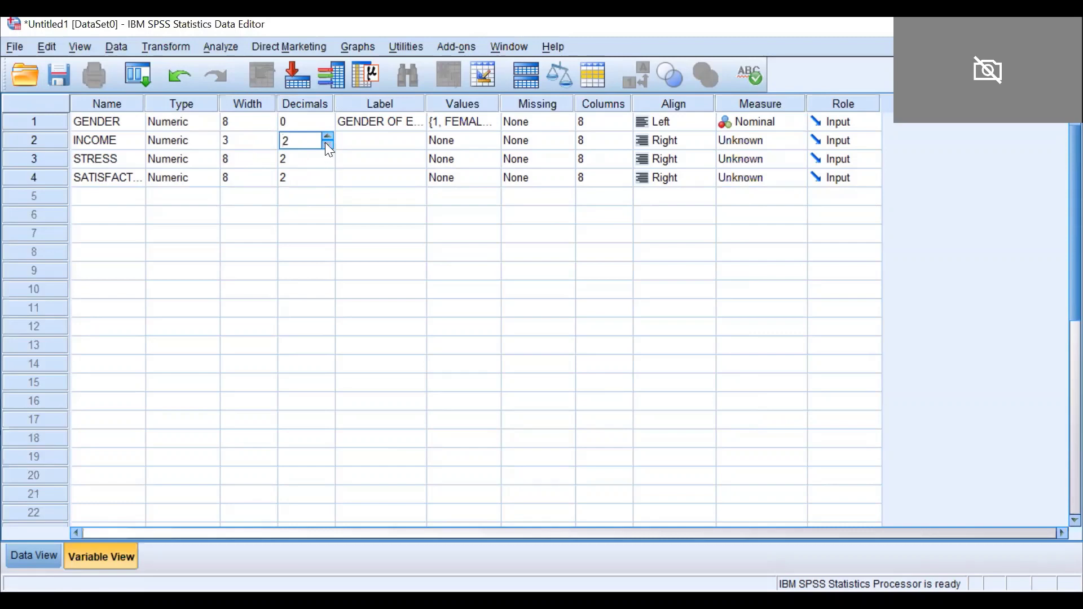
left_click(326, 144)
left_click(326, 144)
Step: Label the INCOME variable "INCOME OF EMPLOYEES OF COMPANY ABC"
left_click(360, 144)
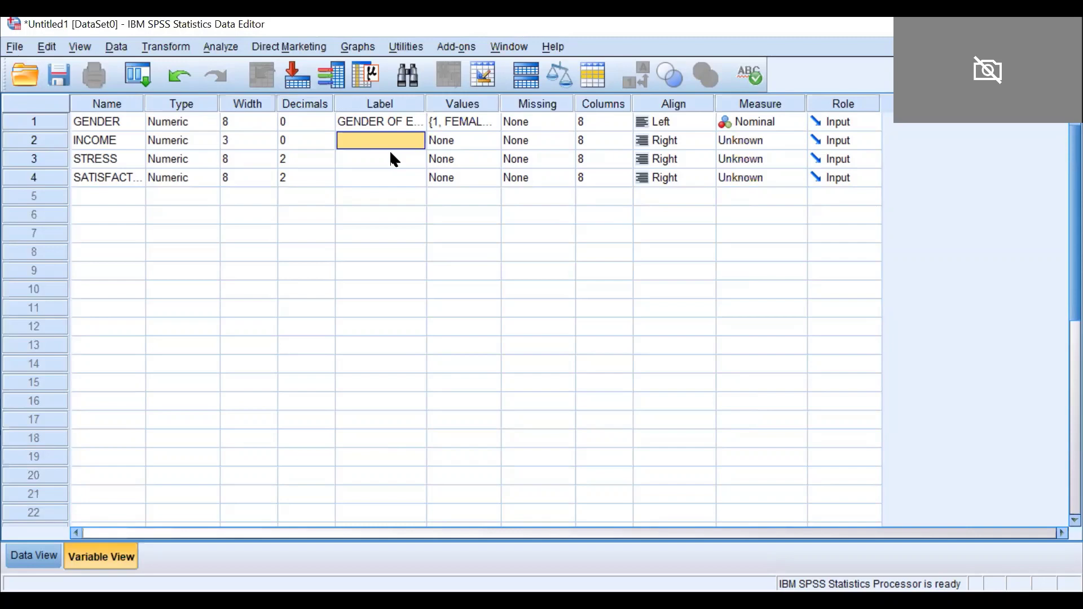
type("INCO")
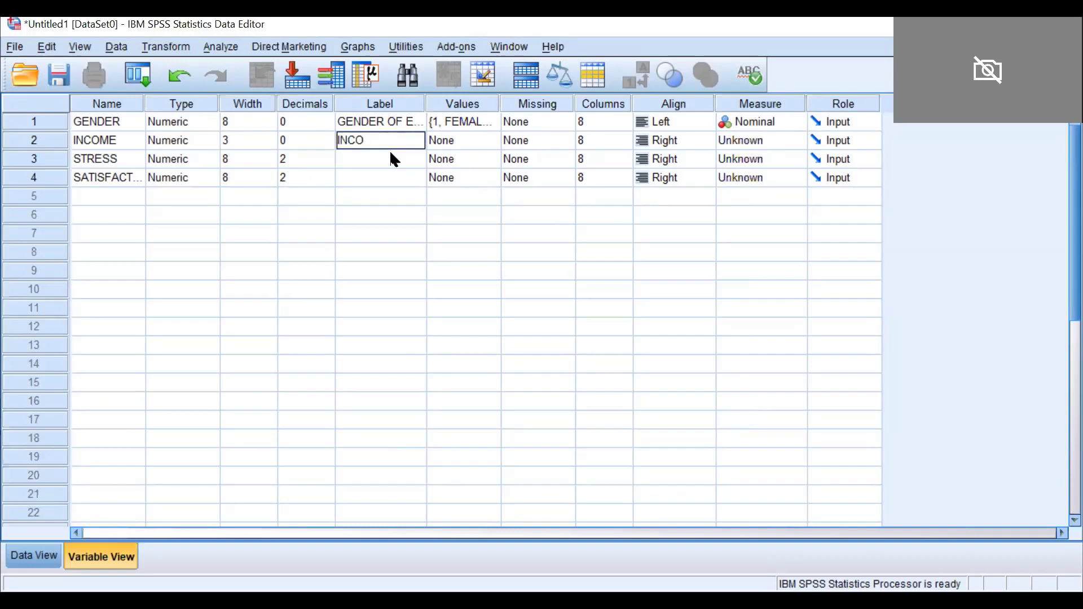
type("ME")
type(" OF EMPLOYEES O")
type("F")
type(" COMPA")
type("NY AB")
type("C")
Step: Add a value label to the INCOME variable that codes 1 as BELOW 10K
left_click(448, 145)
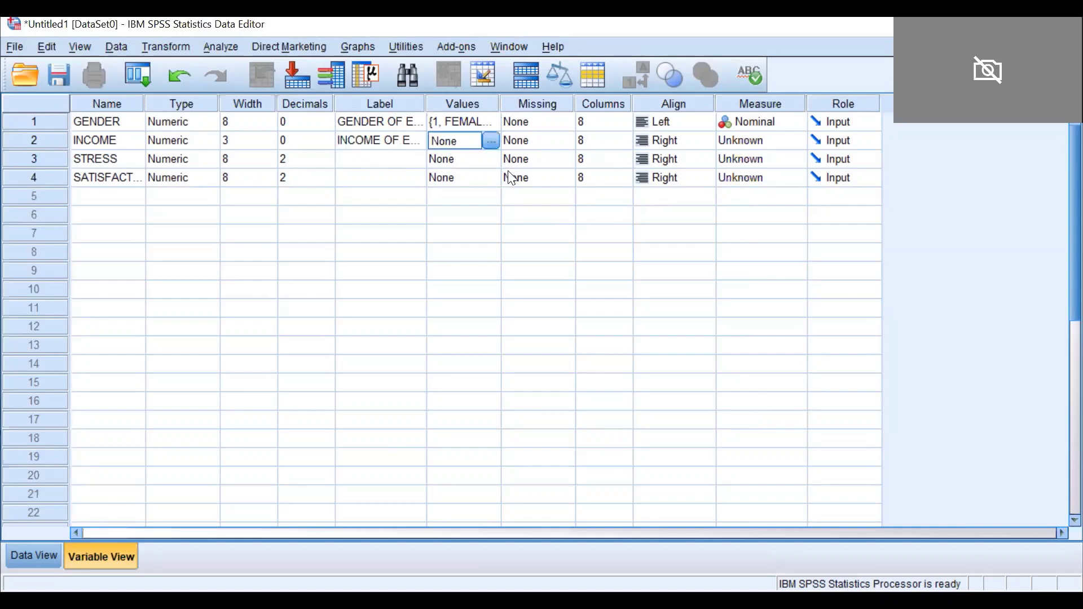
left_click(490, 141)
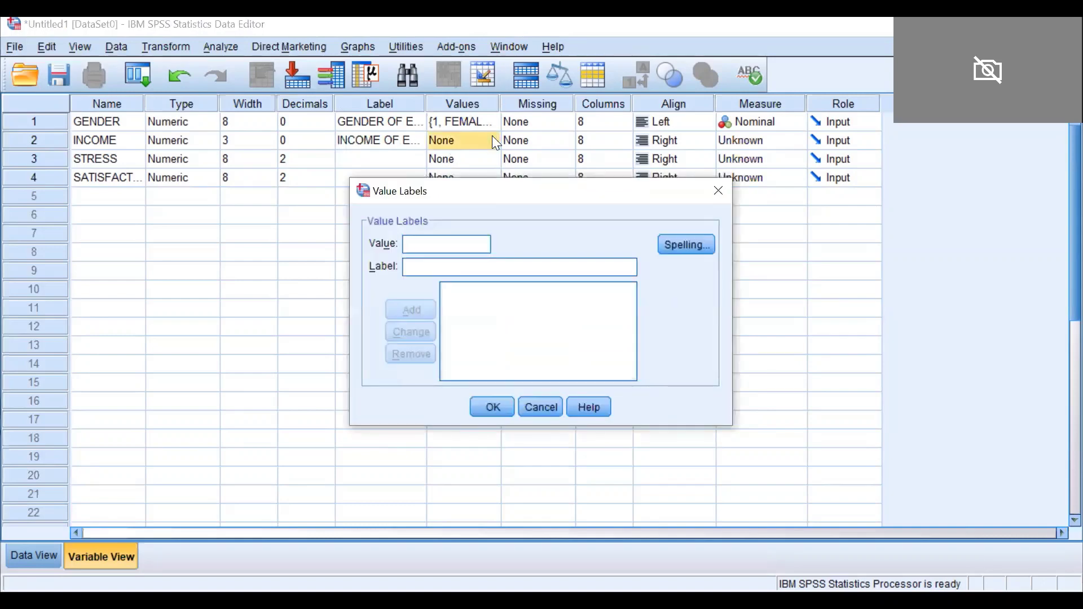
type("1")
left_click(414, 269)
type("BEL")
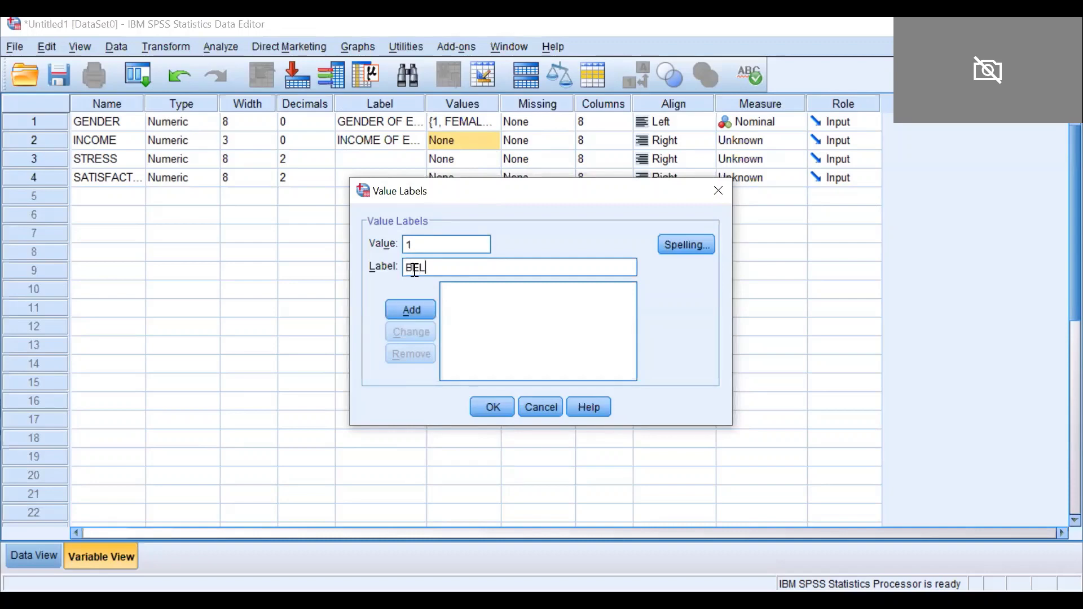
type("OW 10K")
left_click(411, 310)
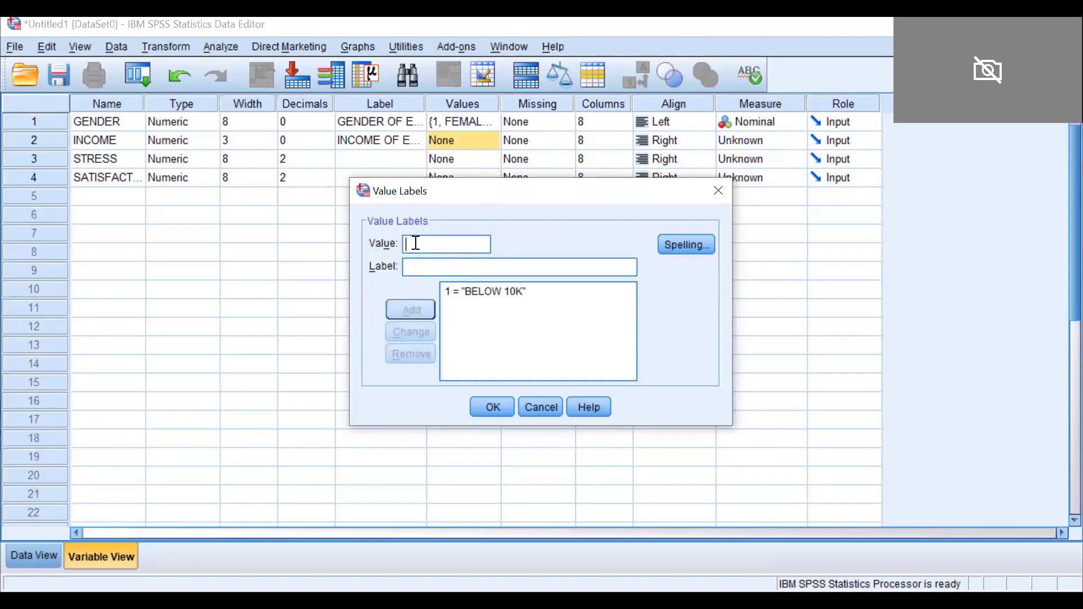
Step: Add a second INCOME value label that codes 2 as 10K-20K
type("10K")
key("BackSpace")
key("BackSpace")
key("BackSpace")
type("2")
left_click(423, 269)
type("BET")
key("BackSpace")
key("BackSpace")
key("BackSpace")
type("10K")
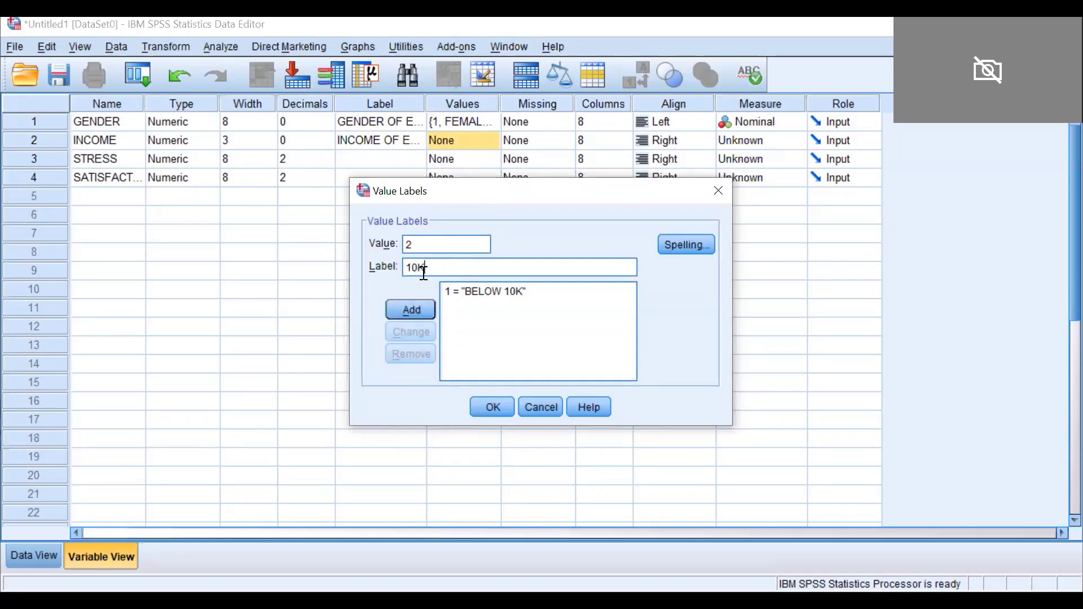
type("-20K")
left_click(401, 304)
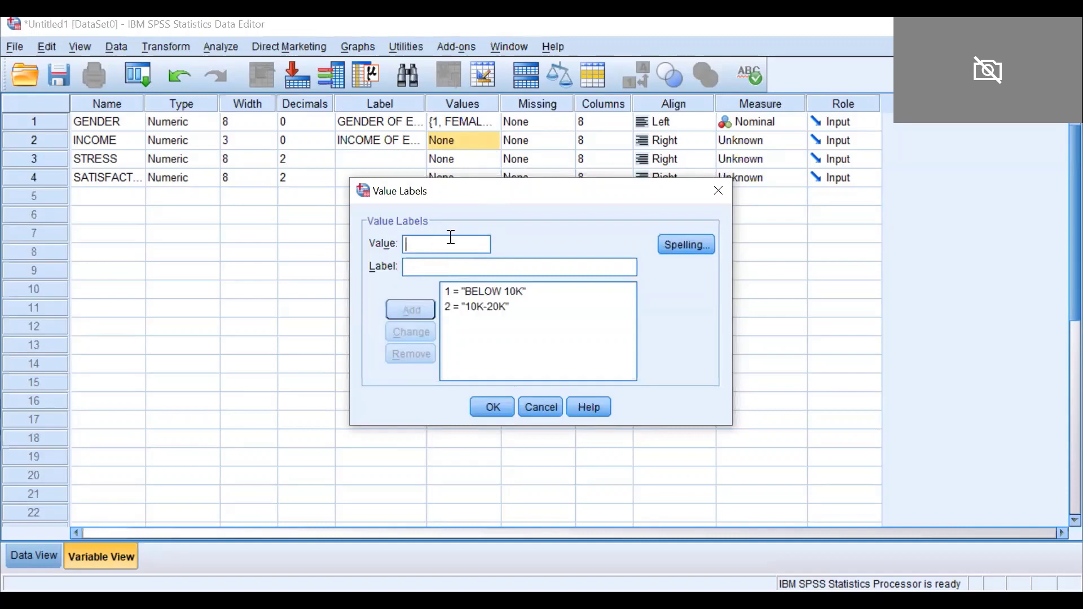
Step: Add a third value label coding 3 as ABOVE 20K and apply the INCOME value labels
type("3")
left_click(418, 270)
type("ABOVE")
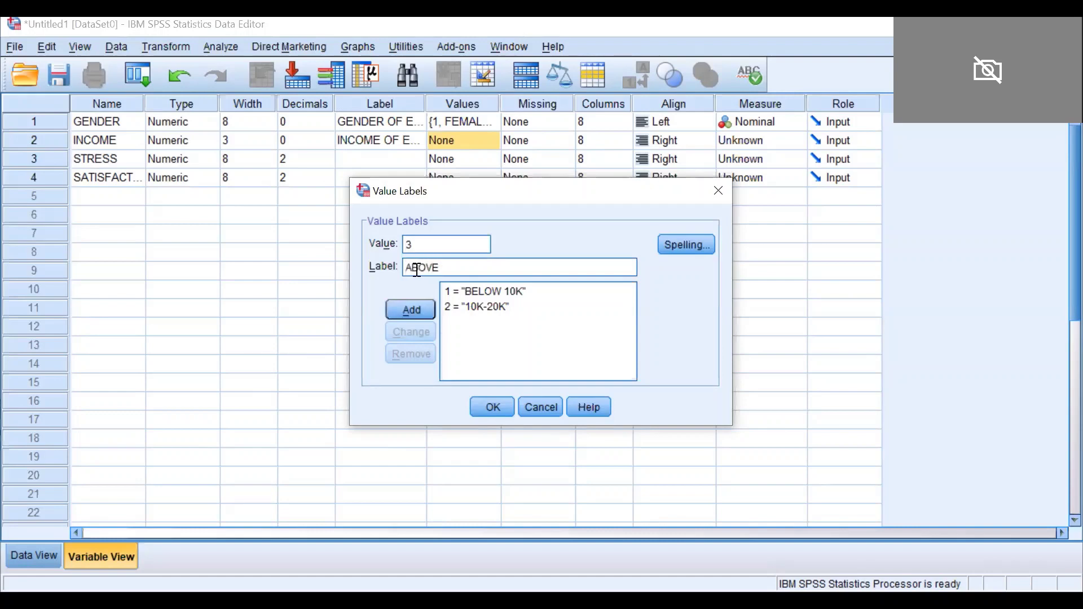
type(" 20K")
left_click(413, 307)
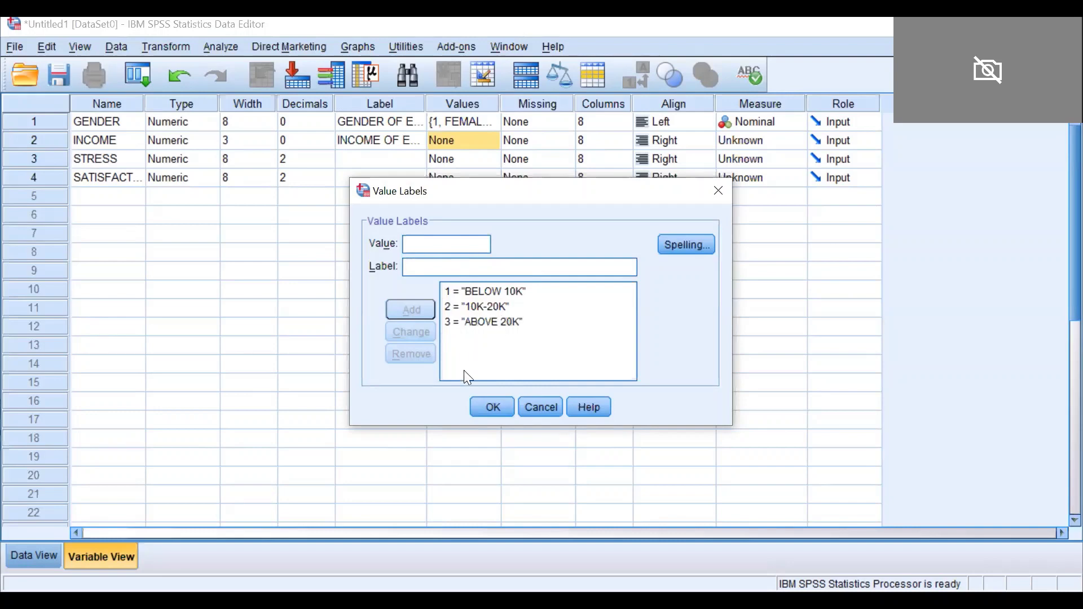
left_click(482, 403)
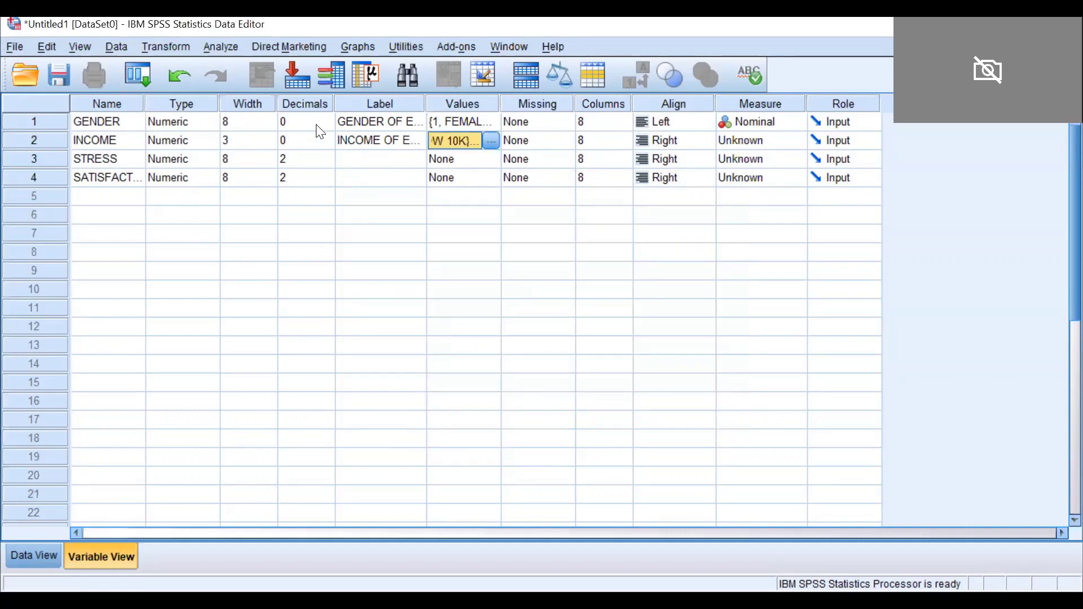
Step: Review the order of the income ranges in the INCOME variable's value labels
left_click(491, 140)
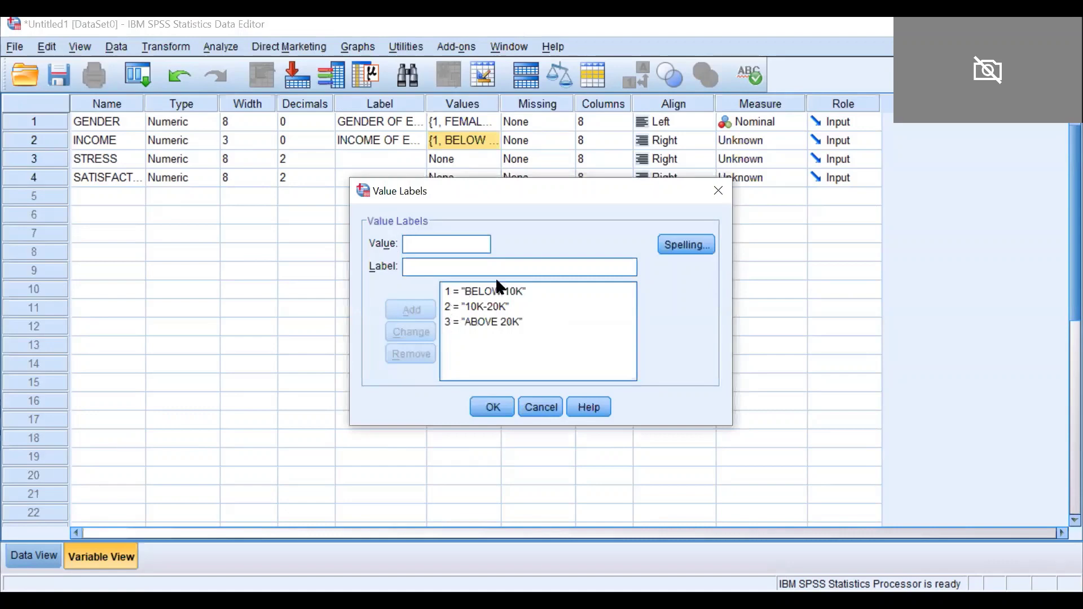
left_click(505, 307)
left_click(464, 291)
left_click(515, 300)
left_click(495, 291)
left_click(468, 307)
left_click(451, 291)
left_click(468, 309)
left_click(483, 406)
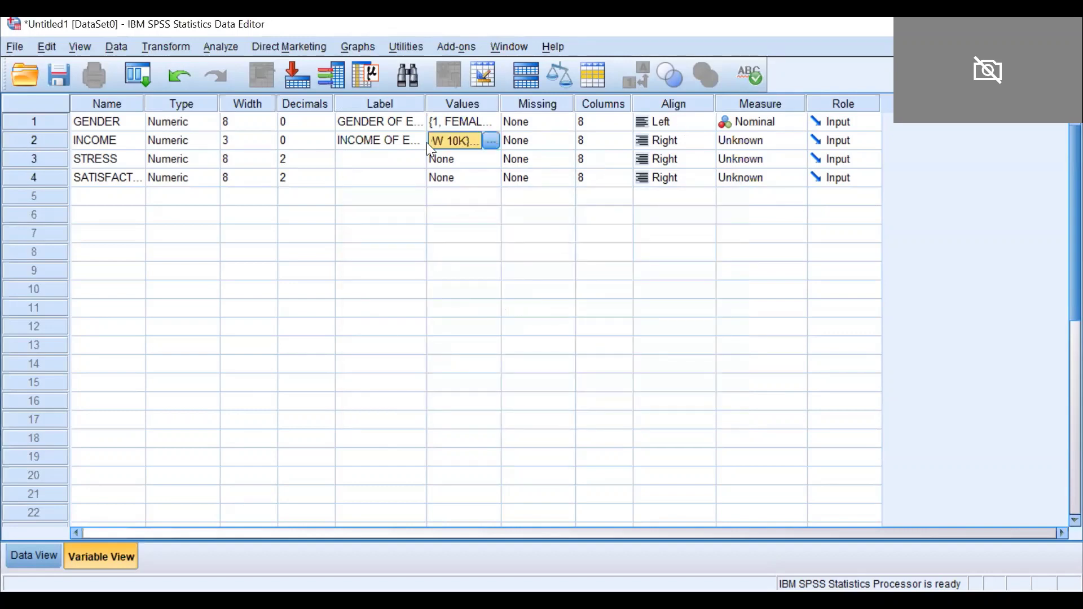
Step: Set the measurement level of the INCOME variable to Ordinal
left_click(774, 144)
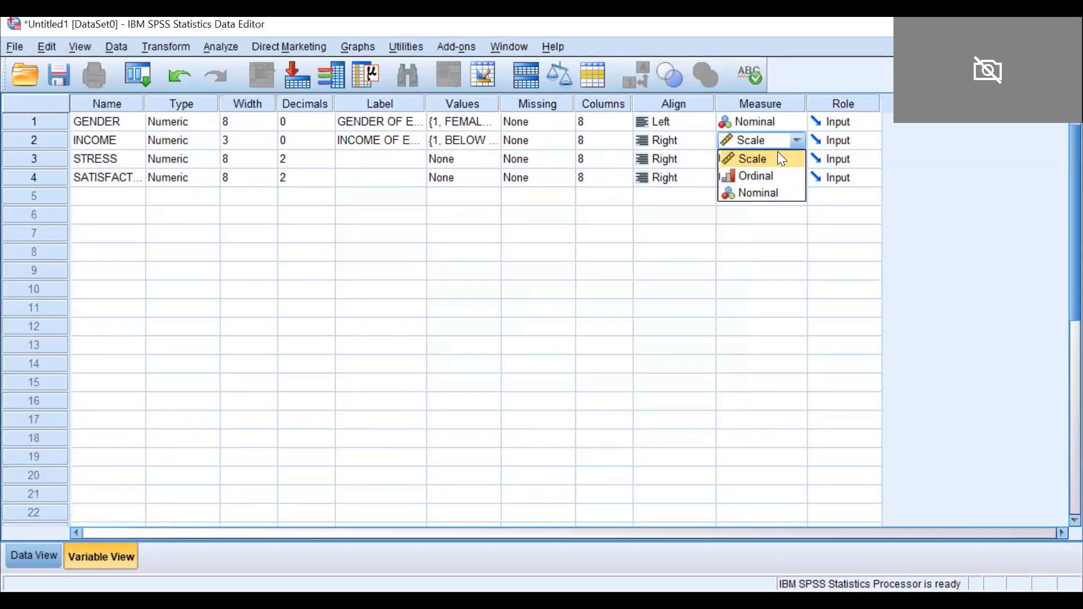
left_click(742, 174)
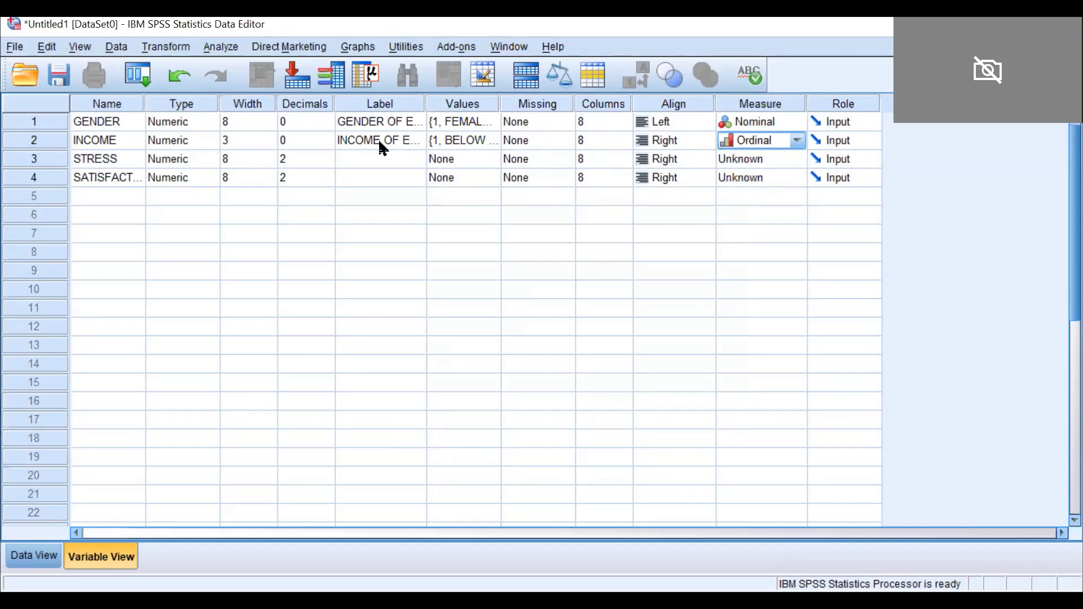
Step: Check the INCOME variable's value labels again and compare them with the available measurement levels
left_click(450, 140)
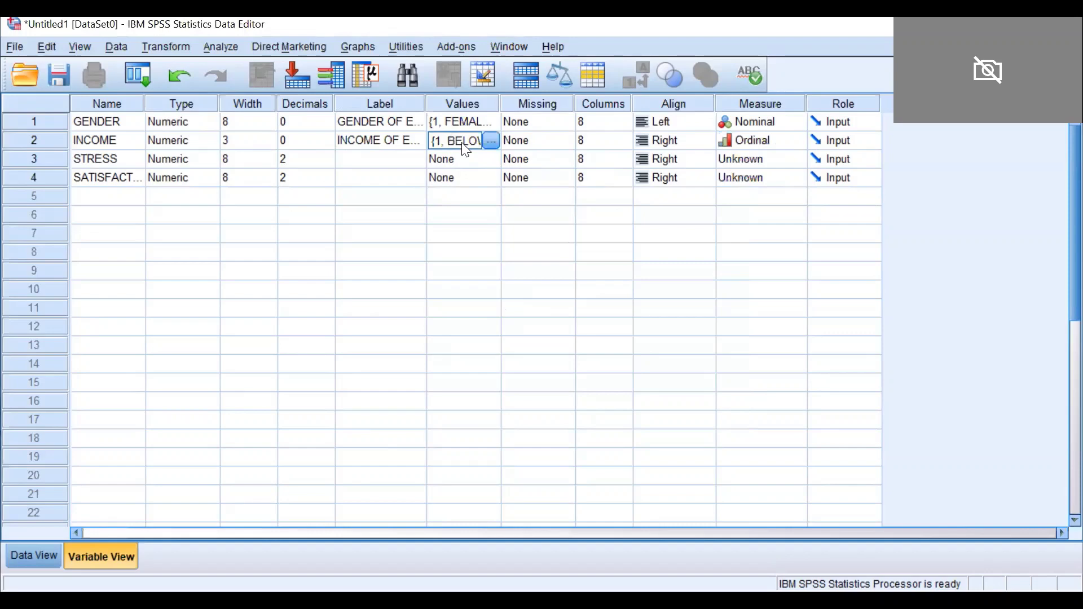
left_click(491, 140)
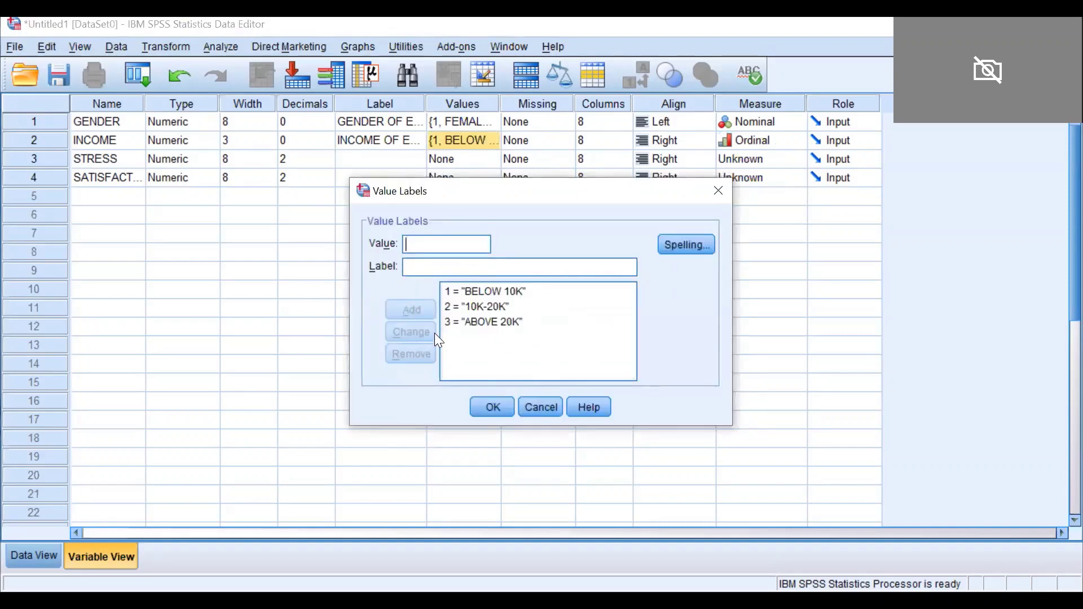
left_click(493, 407)
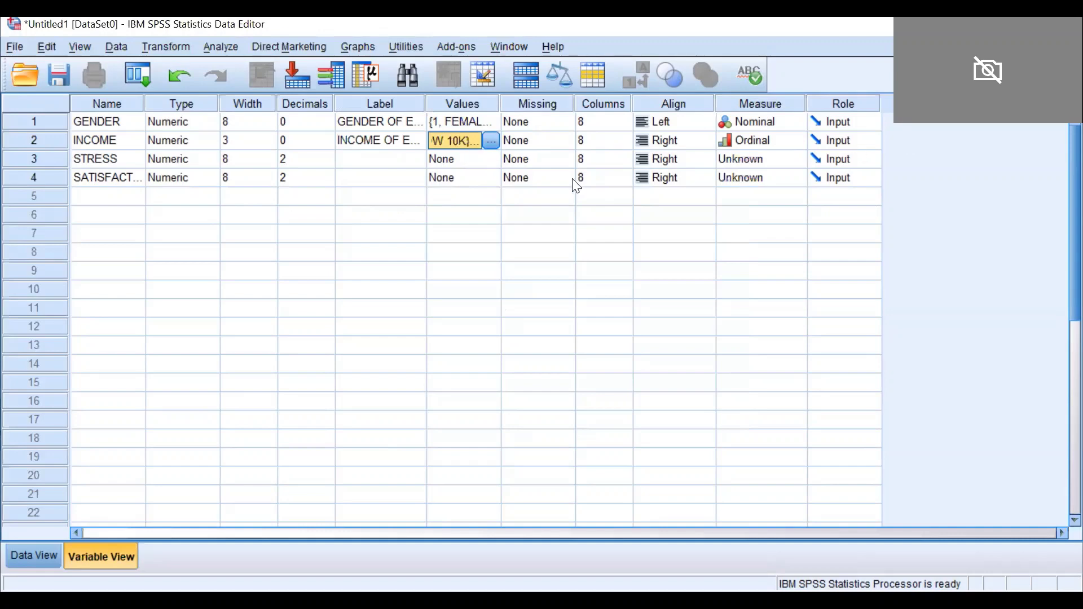
left_click(732, 139)
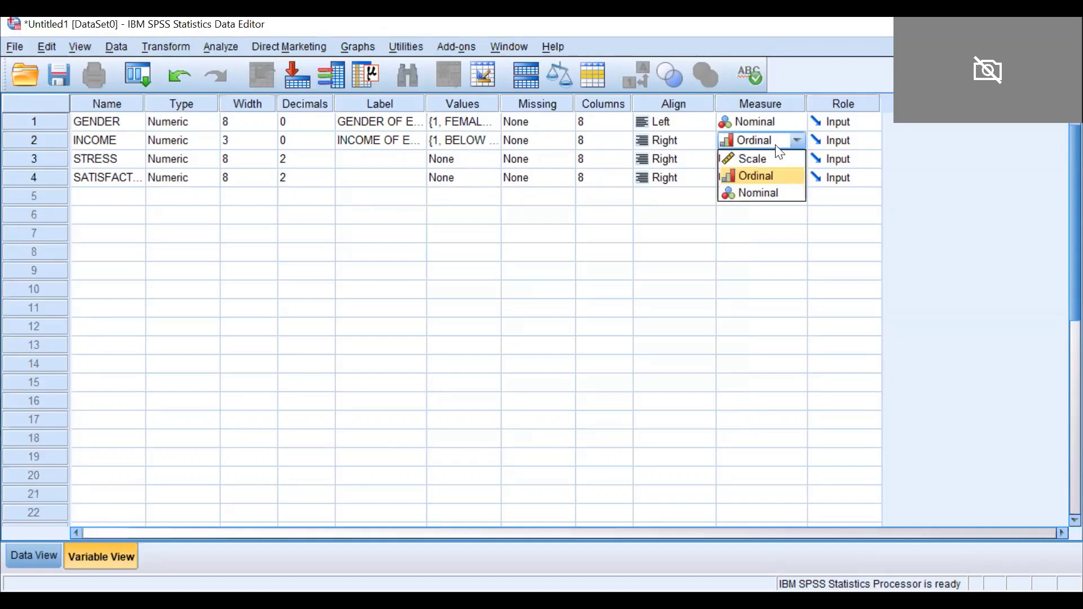
left_click(760, 173)
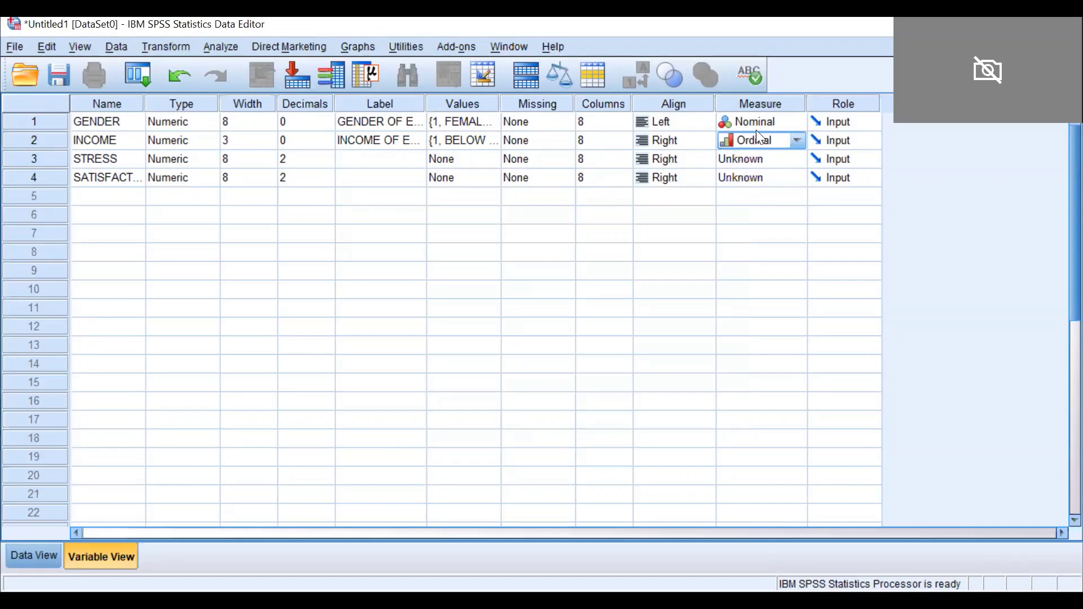
left_click(804, 139)
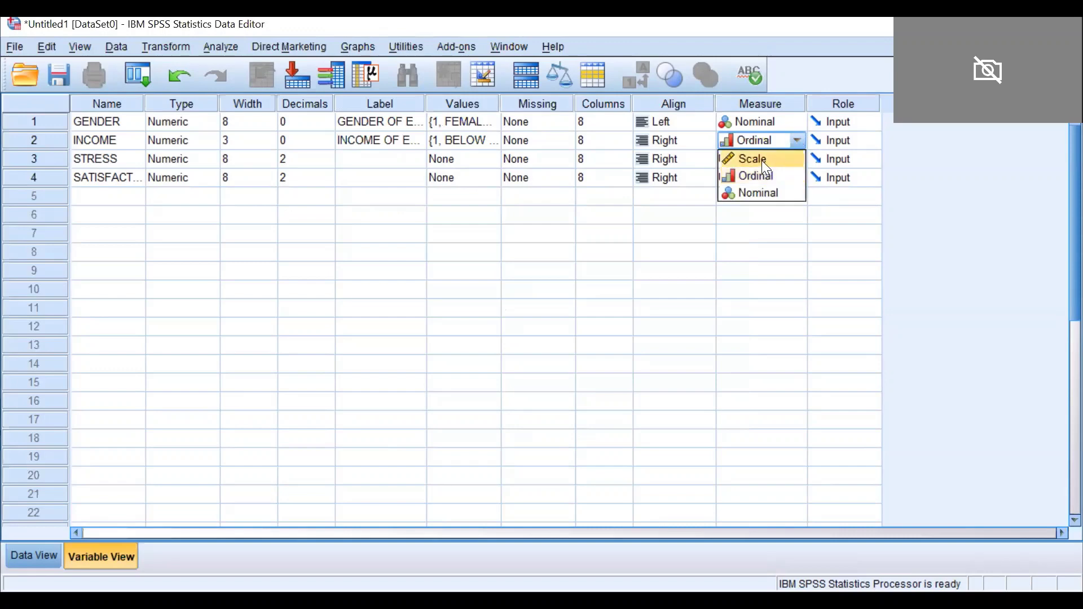
left_click(797, 142)
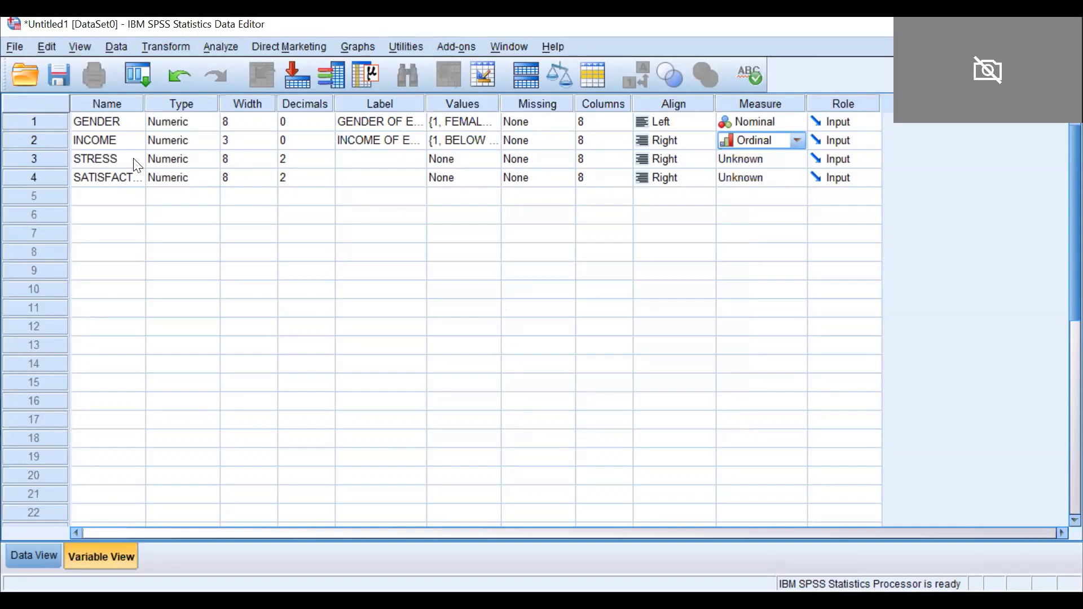
Step: Label the STRESS variable "STRESS OF EMPLYEES OF COMPANY ABC"
left_click(349, 161)
type("STRESS")
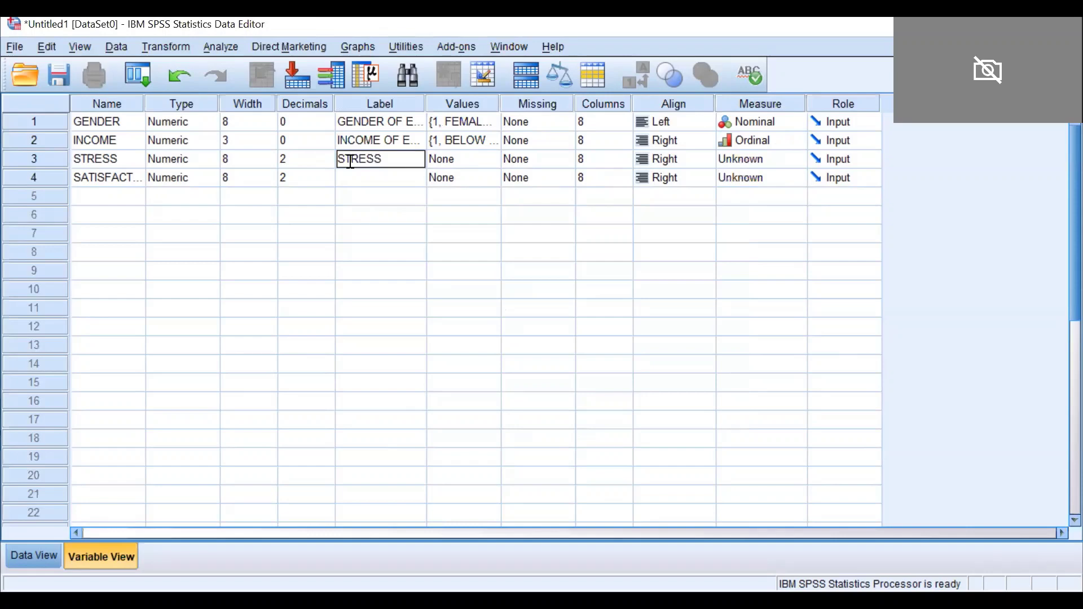
type(" OF EMPLY")
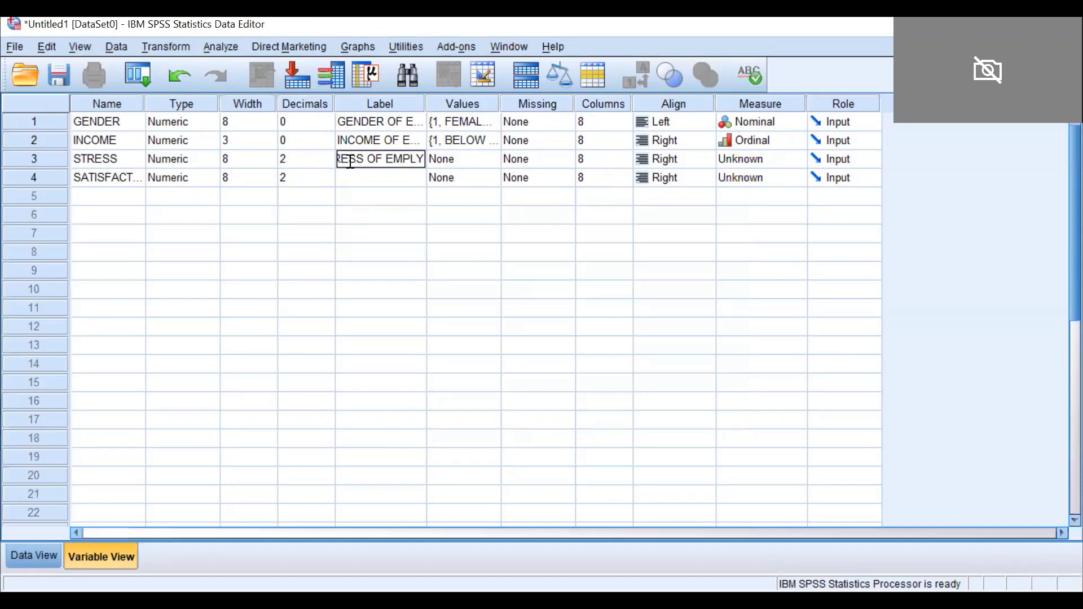
type("EES OF ANY")
key("Left")
key("Left")
key("Left")
key("Left")
key("Left")
key("Left")
key("Left")
key("Left")
key("Left")
key("Left")
key("Left")
key("Left")
type("COMPANY")
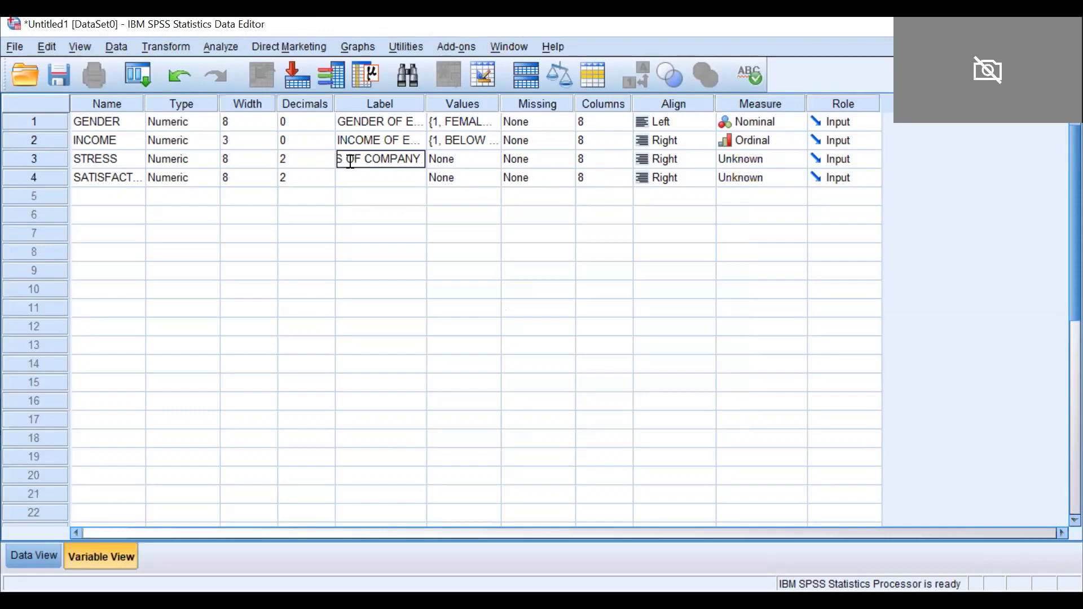
type(" AB")
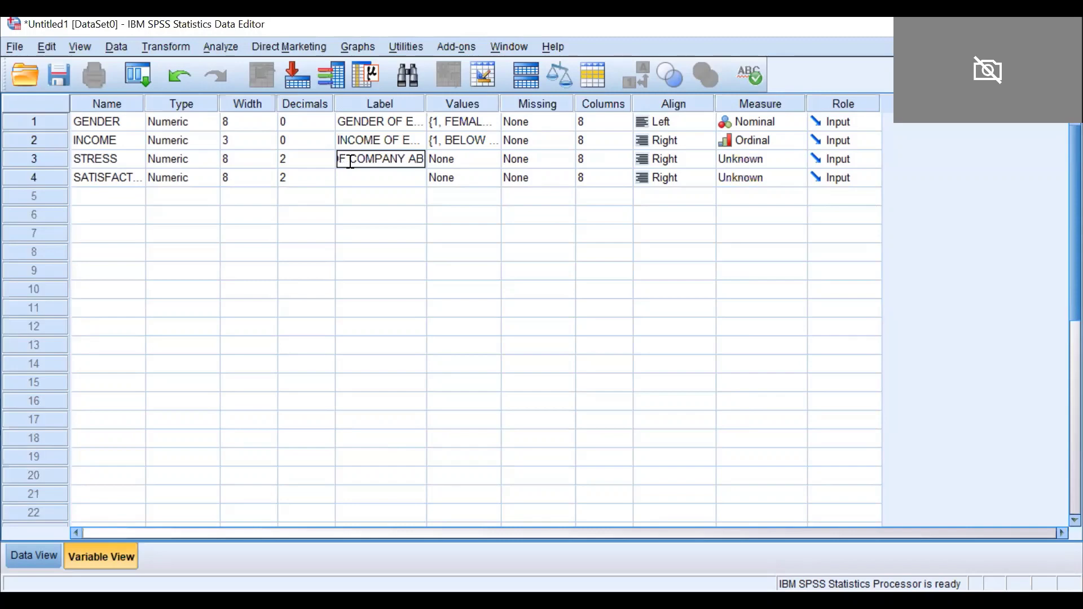
type("C")
left_click(362, 181)
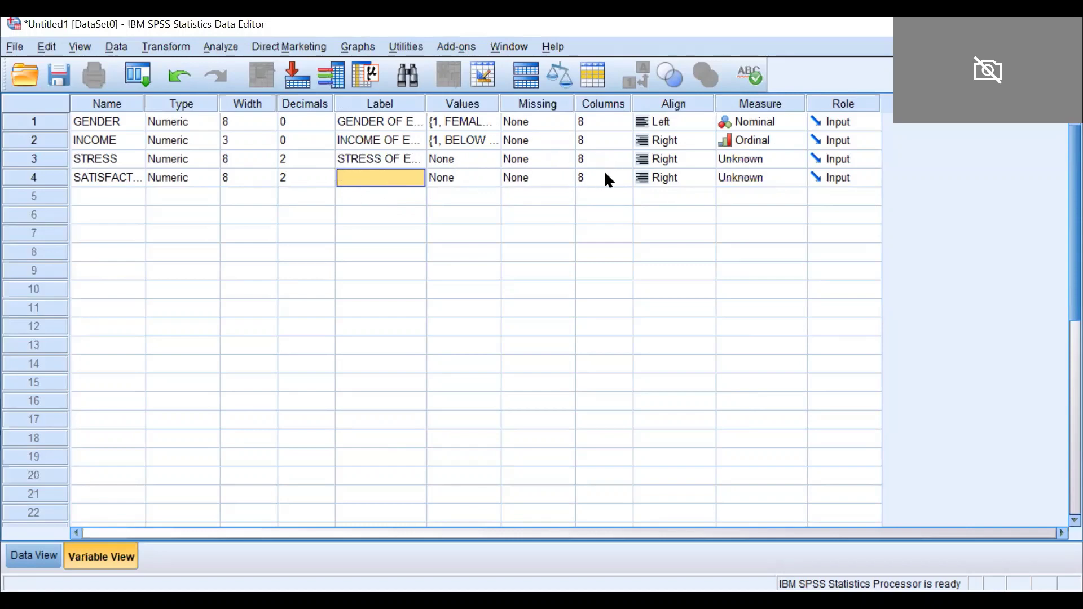
Step: Leave the STRESS variable without value labels or missing values and set its alignment to Right
left_click(448, 160)
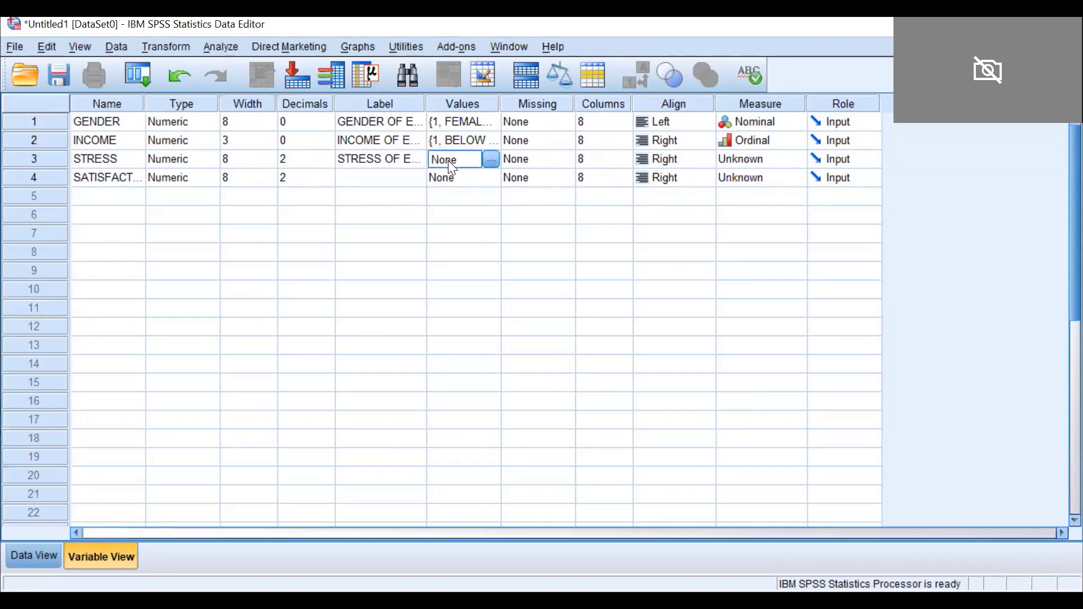
left_click(489, 160)
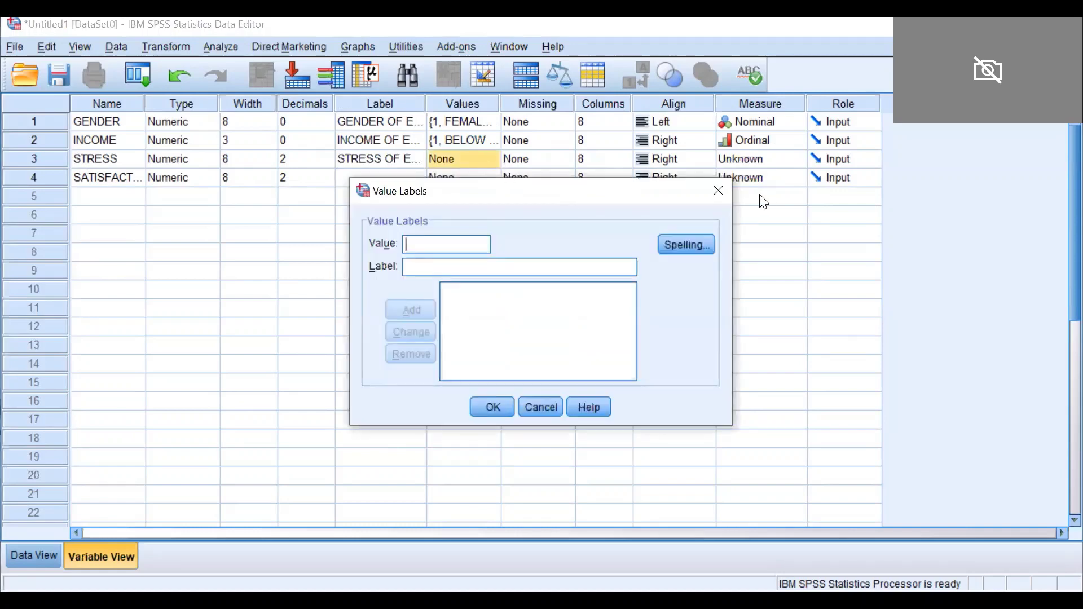
left_click(718, 191)
left_click(519, 165)
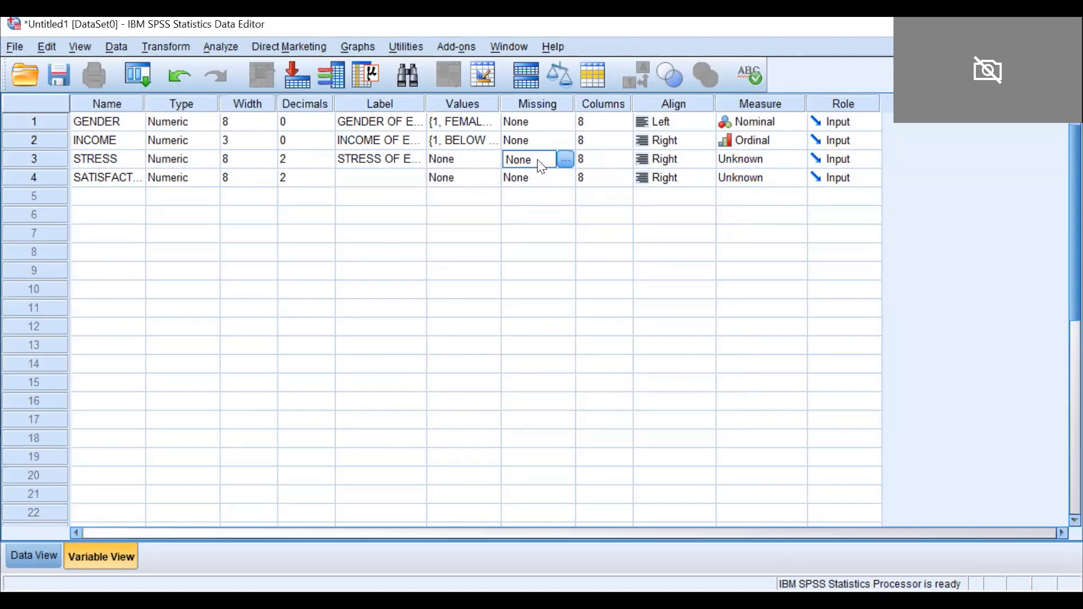
left_click(608, 161)
left_click(659, 164)
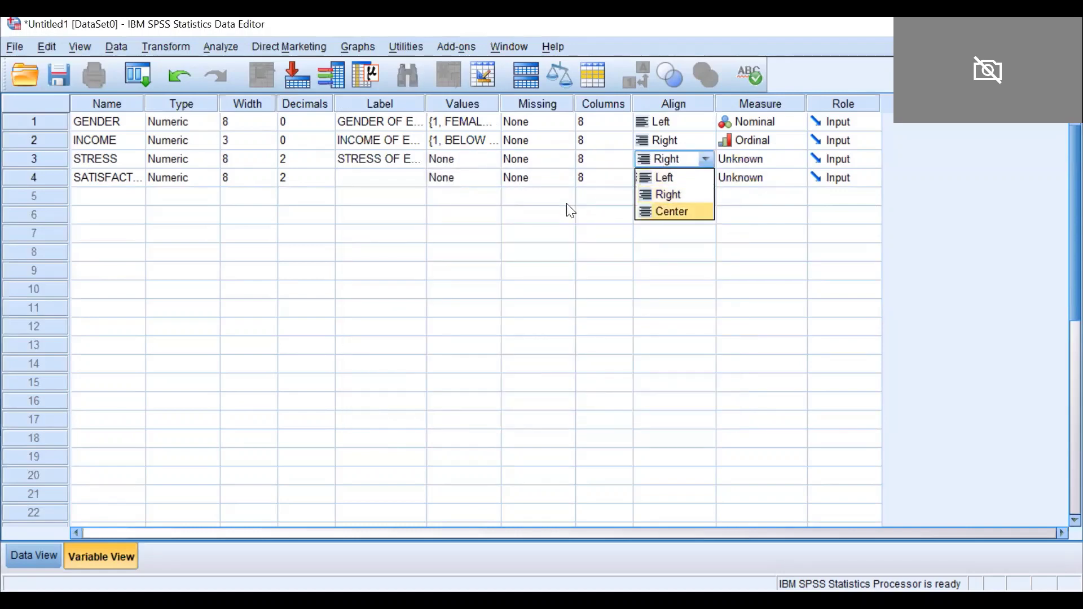
left_click(648, 195)
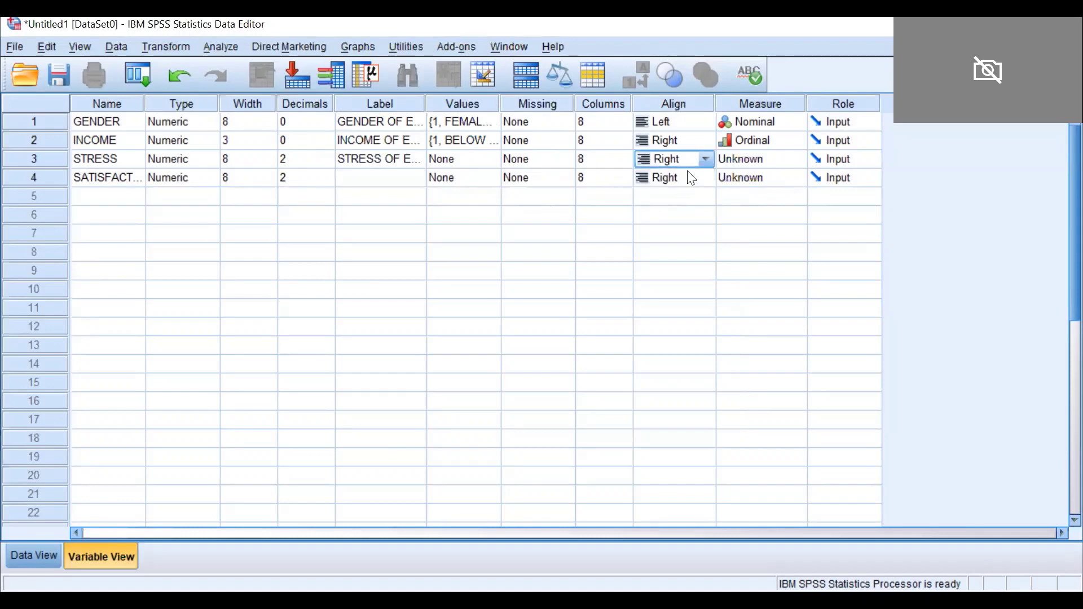
Step: Set the measurement level of the STRESS variable to Scale
left_click(729, 161)
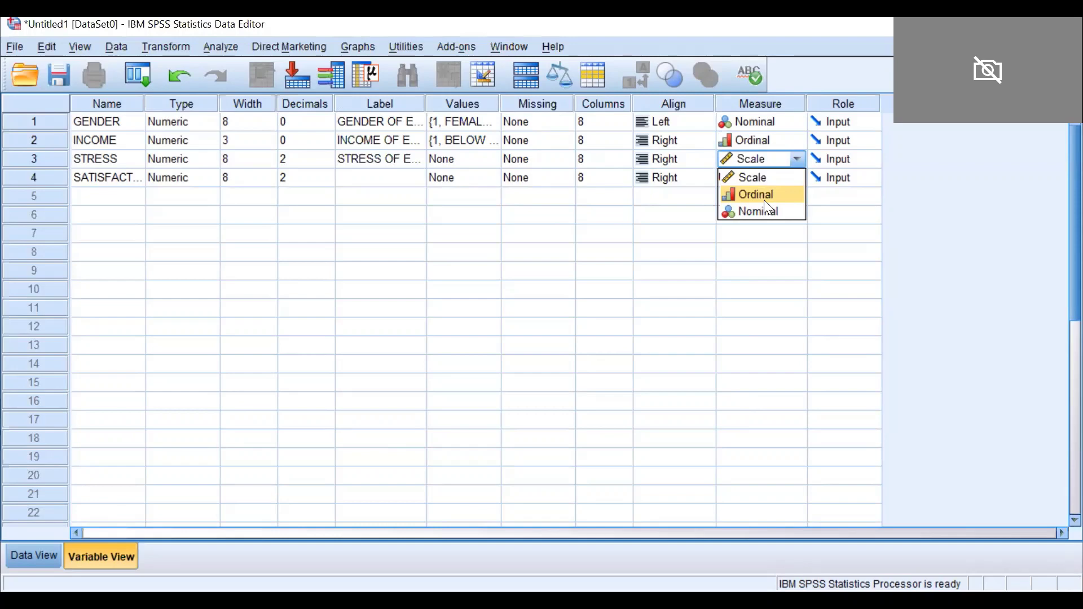
key("Up")
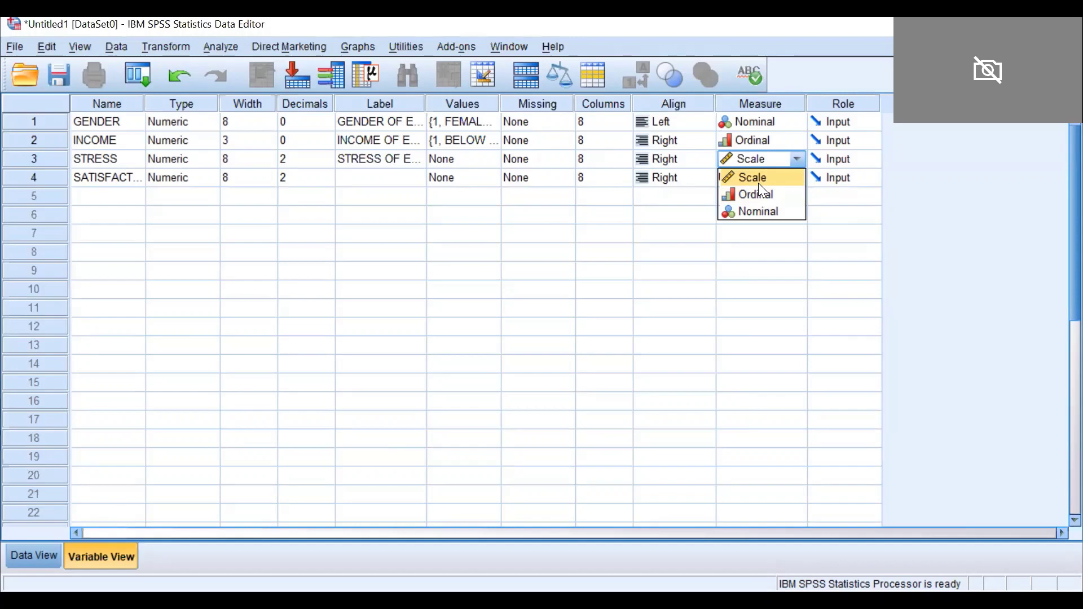
left_click(758, 182)
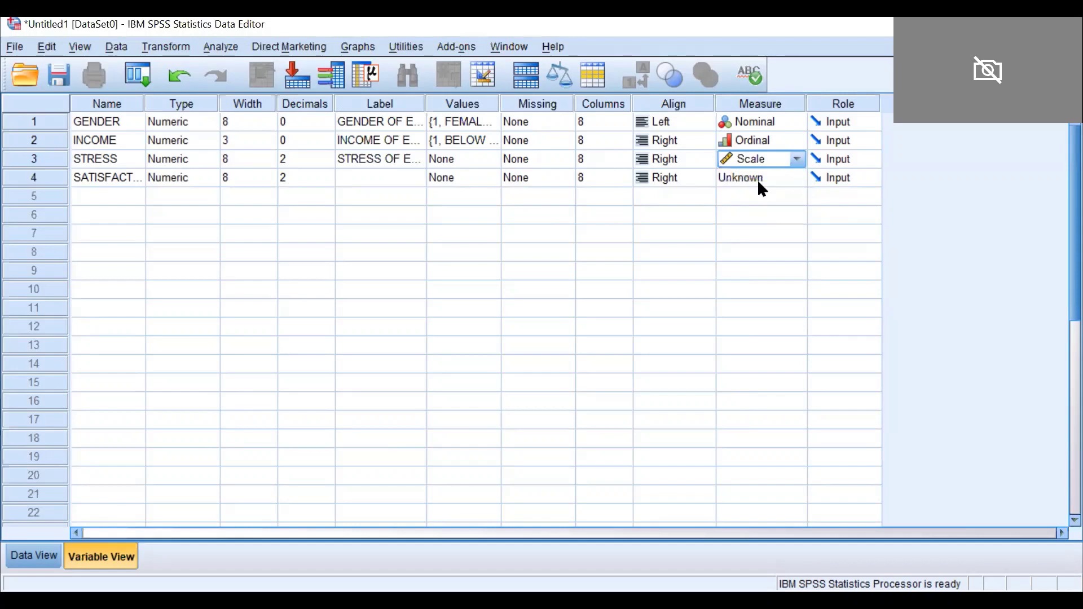
Step: Set the width of the SATISFACTION variable to 5
left_click(118, 179)
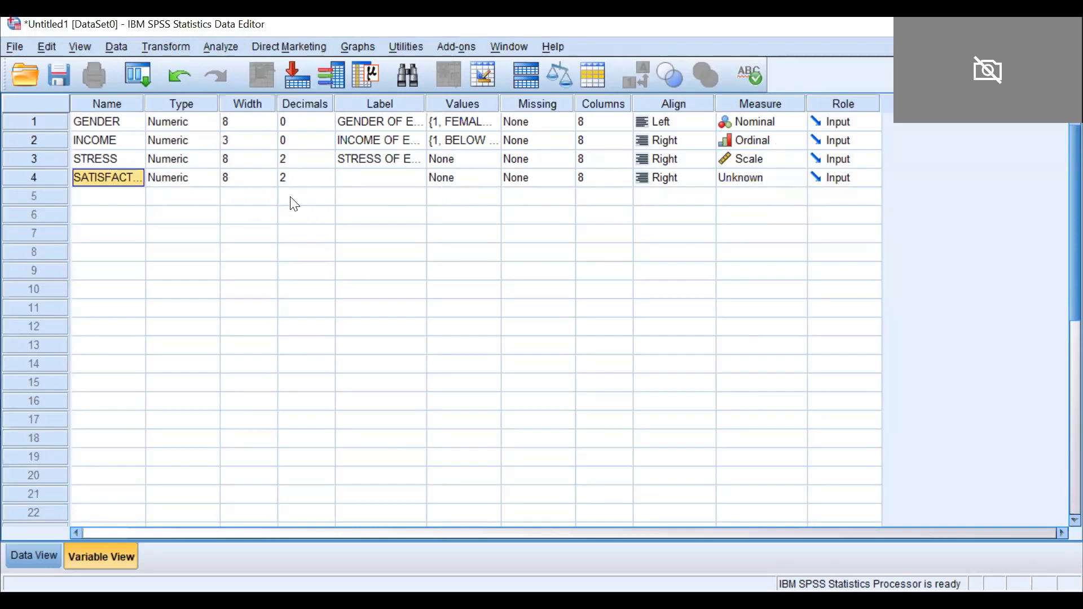
left_click(179, 180)
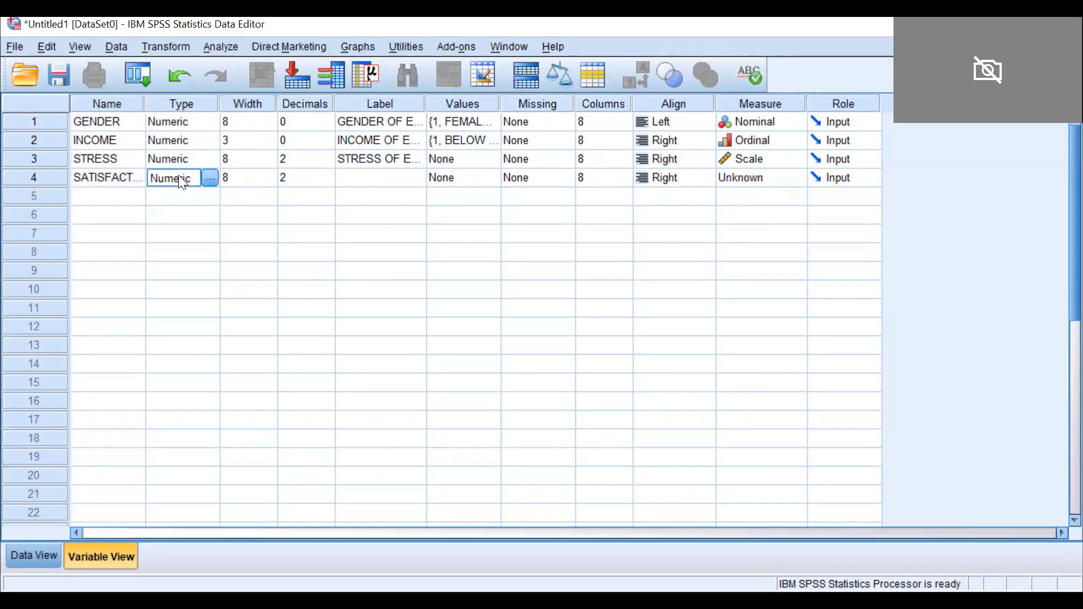
left_click(240, 180)
left_click(270, 181)
left_click(270, 182)
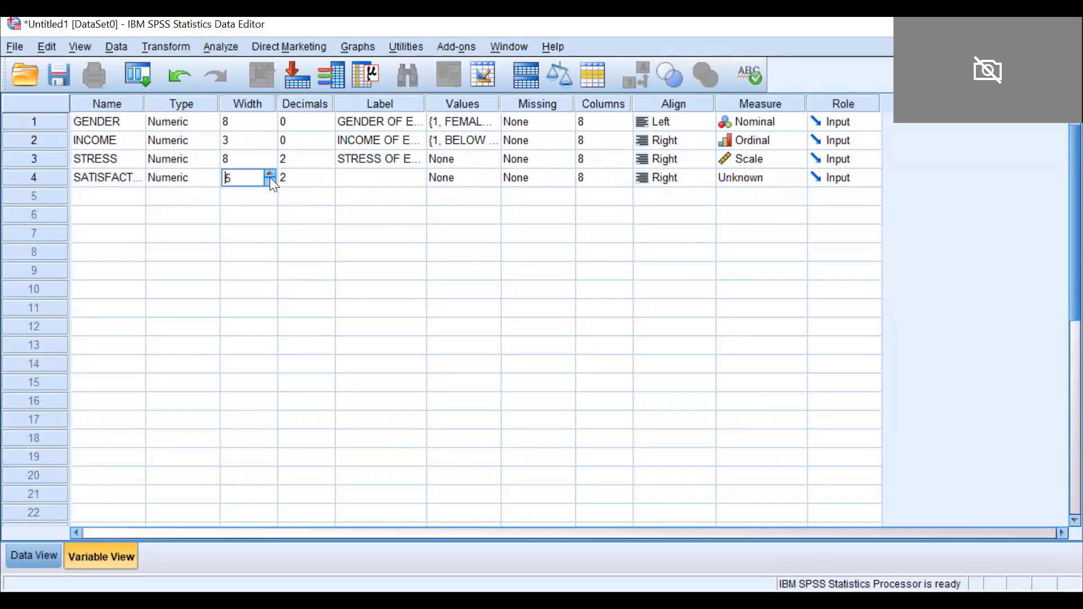
left_click(270, 181)
left_click(271, 181)
left_click(270, 173)
Step: Set the number of decimals of the SATISFACTION variable to 0
left_click(287, 173)
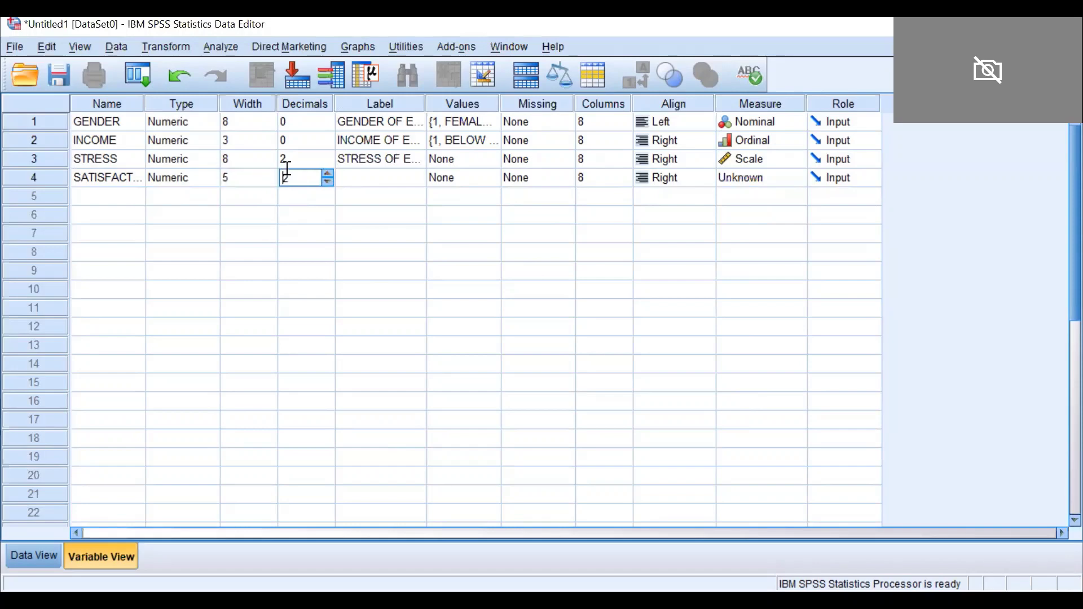
left_click(327, 181)
left_click(327, 182)
Step: Label the SATISFACTION variable "SATISFACTION OF EMPLOYEES OF ABC WITH SALARY STRUCUTRE"
left_click(347, 182)
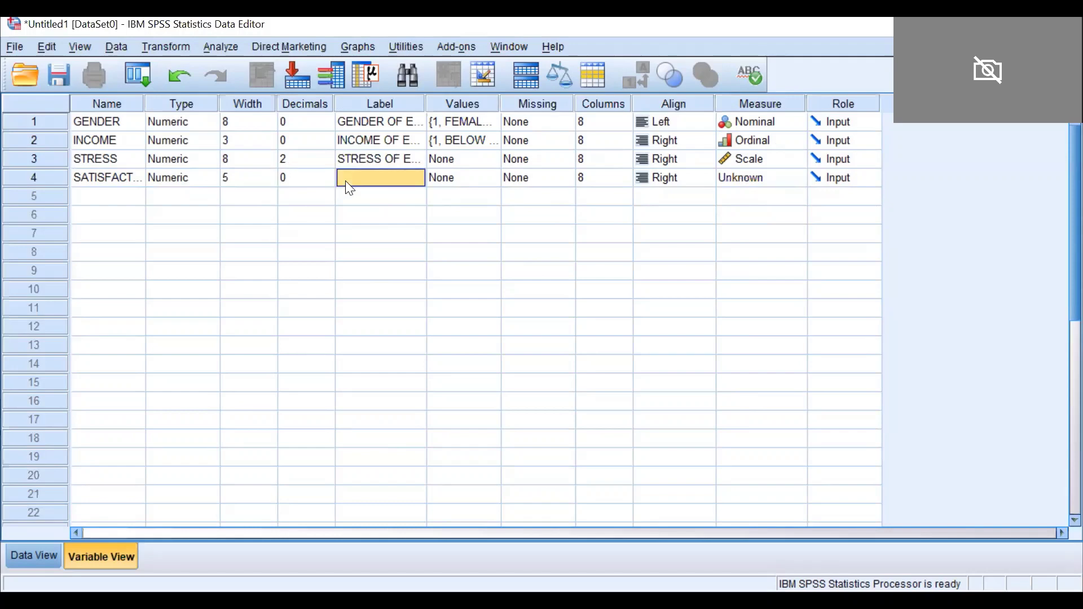
left_click(345, 181)
type("SATISF")
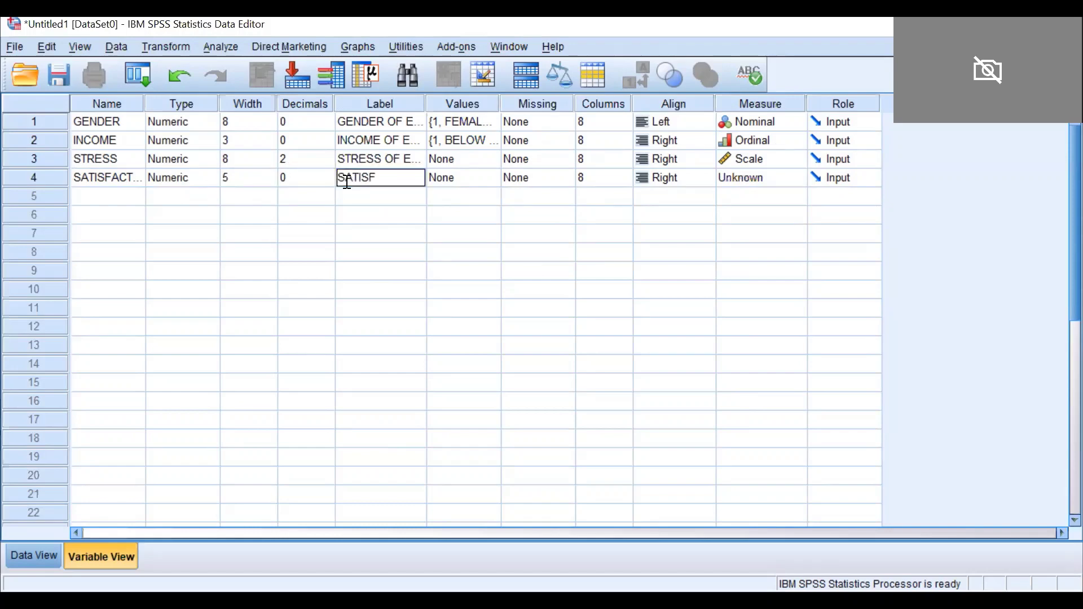
type("ACTION OF EMP")
type("LOYEES")
type(" OF")
type(" ABC W")
type("ITH ")
type("SAL")
type("ARY")
type(" STRUCUTRE")
Step: Open the SATISFACTION variable's value labels and add value 1 as "HIGHLY DISSATISFIED"
left_click(441, 178)
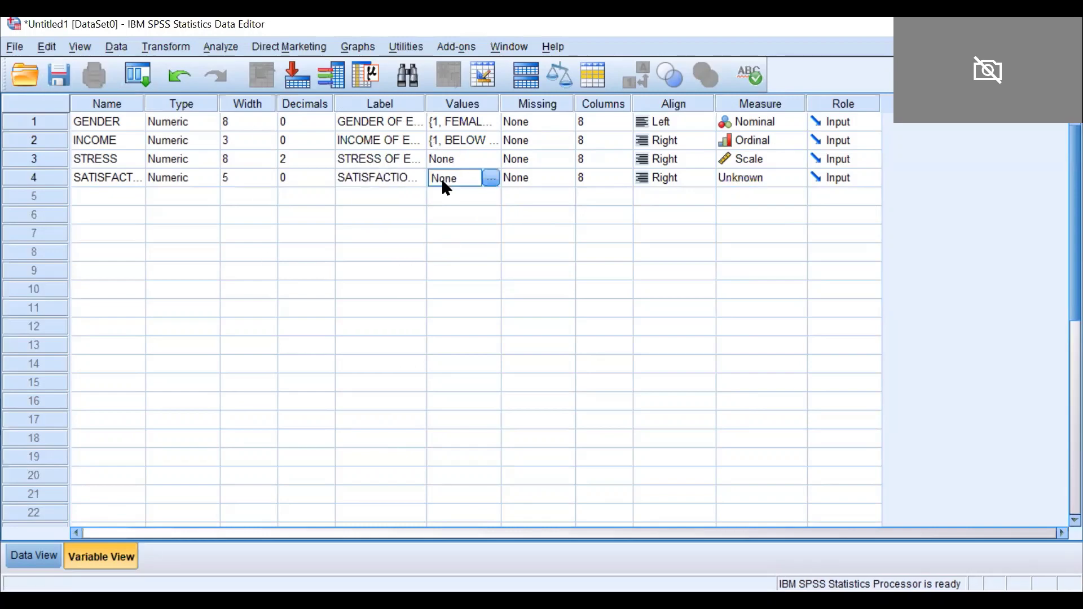
left_click(490, 178)
left_click(428, 244)
type("1")
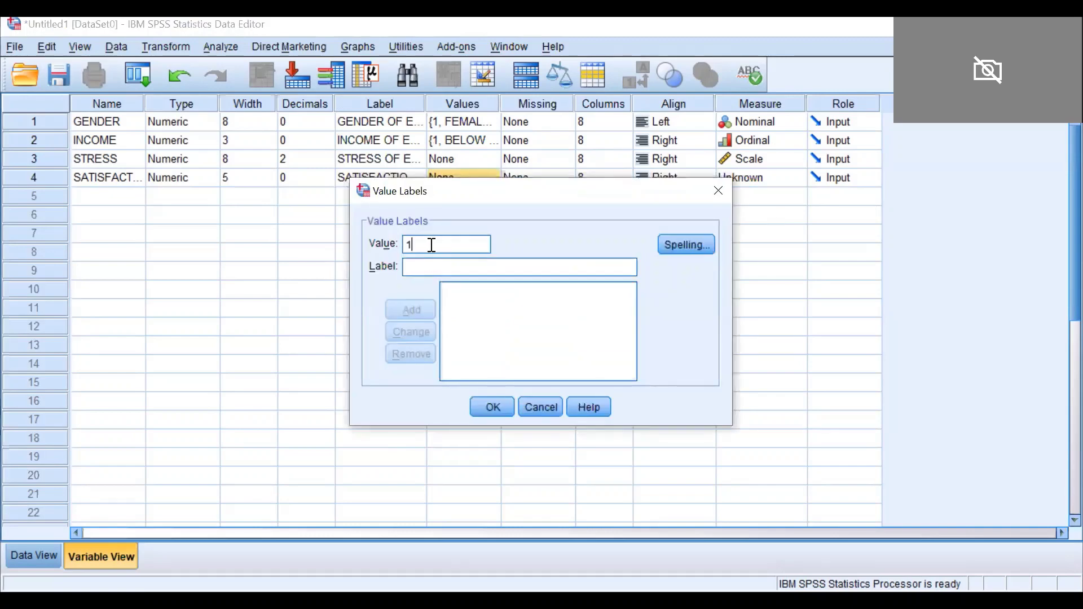
left_click(428, 269)
type("HI")
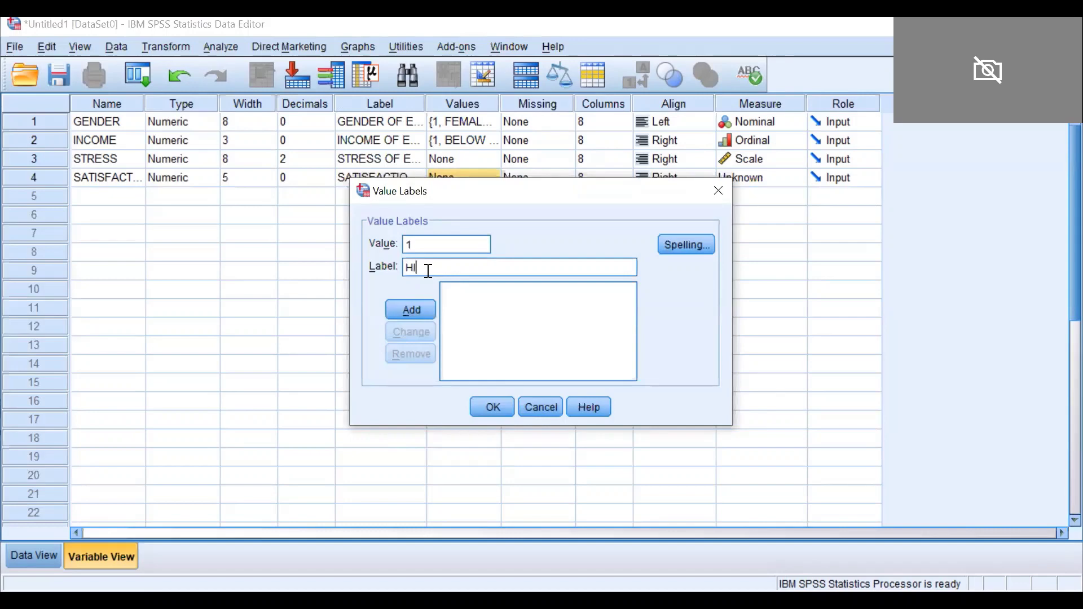
type("GHLY DISSATISFIED")
left_click(413, 309)
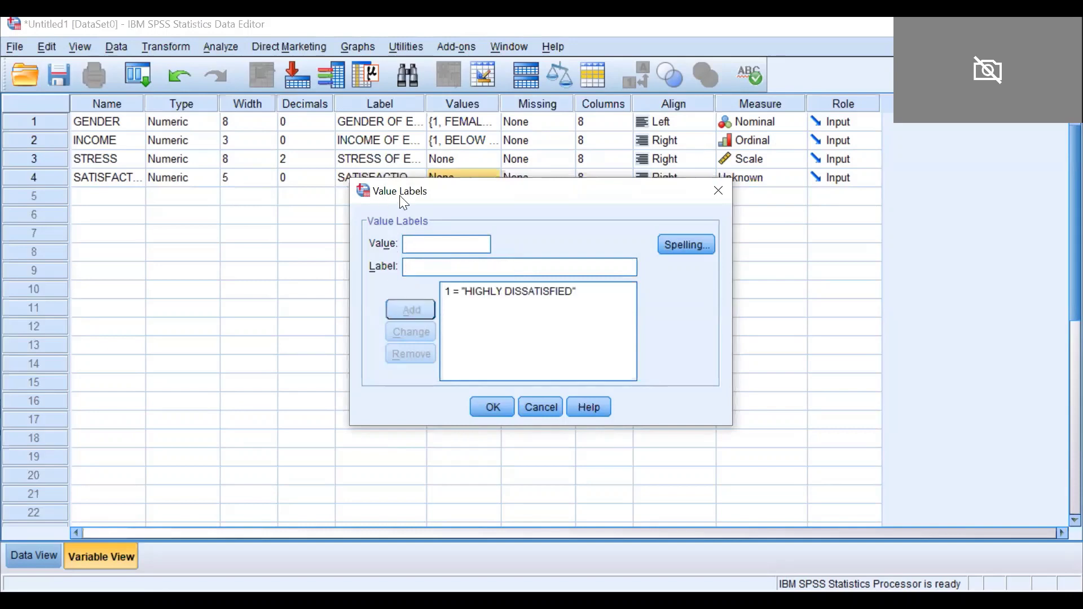
Step: Add the value label 2 = "DISSATISFIED" for the SATISFACTION variable
type("2")
left_click(410, 257)
type("S")
key("BackSpace")
type("DISSATISFIED")
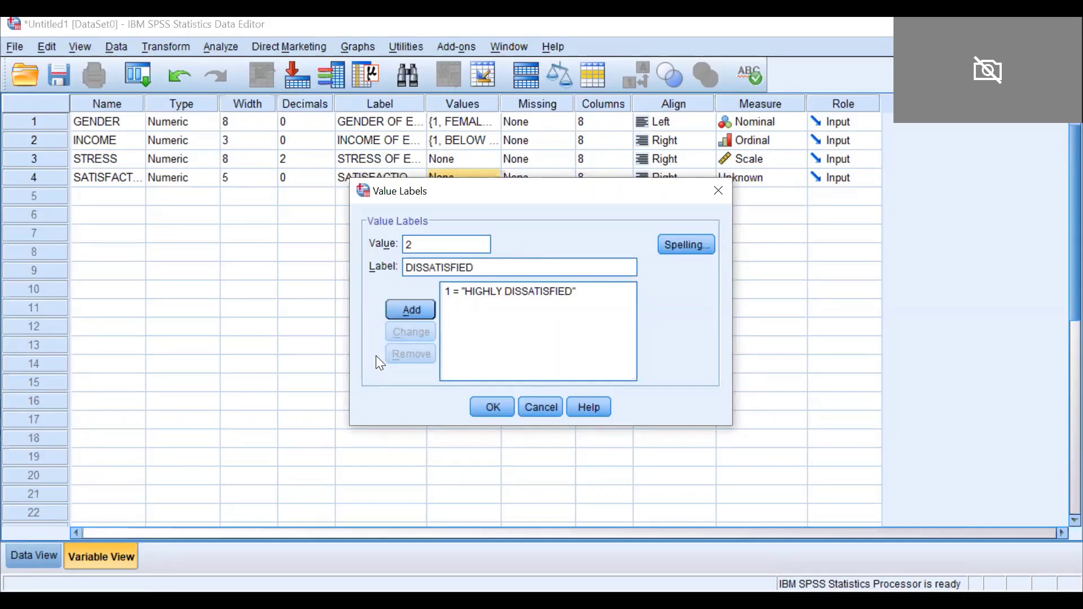
left_click(398, 309)
Step: Add the value label 3 = "NEUTRAL" for the SATISFACTION variable
type("3")
left_click(422, 269)
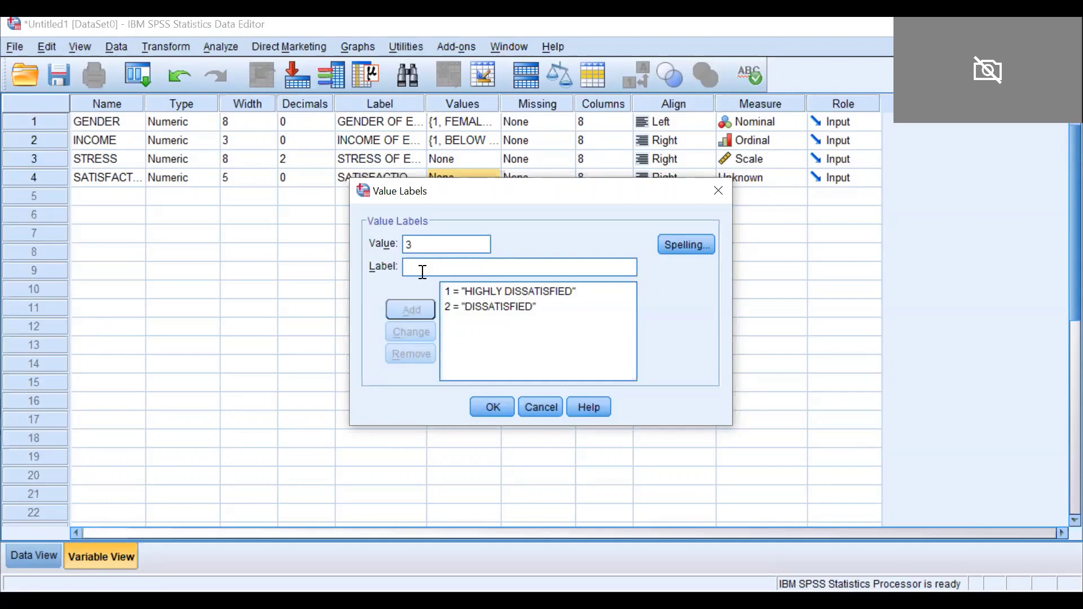
type("N")
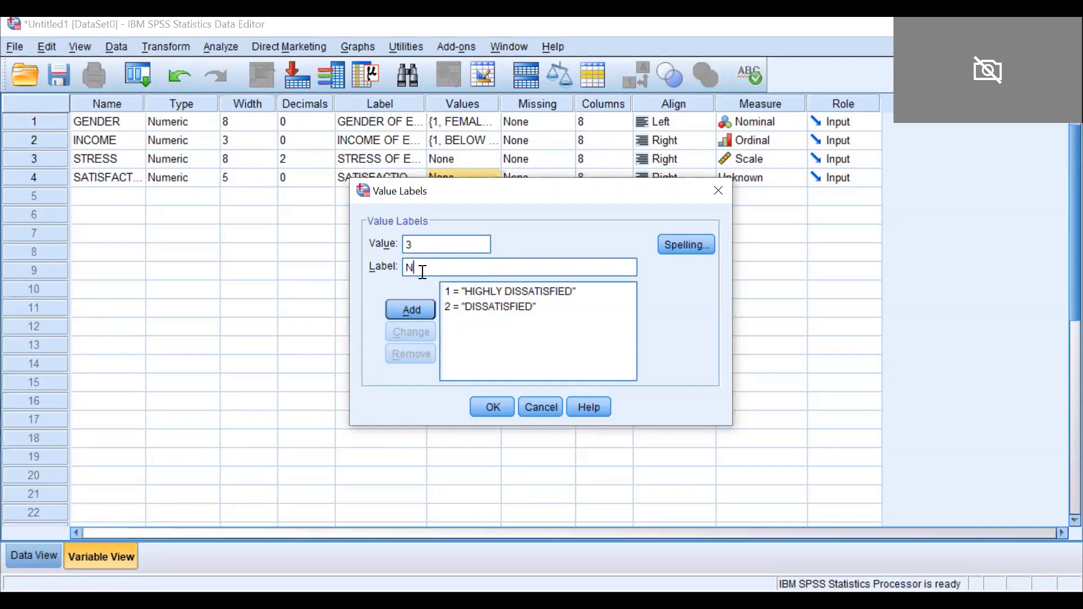
type("EU")
key("BackSpace")
key("BackSpace")
type("EUTRAL")
left_click(428, 302)
Step: Add the value label 4 = "SATISFIED" for the SATISFACTION variable
type("4")
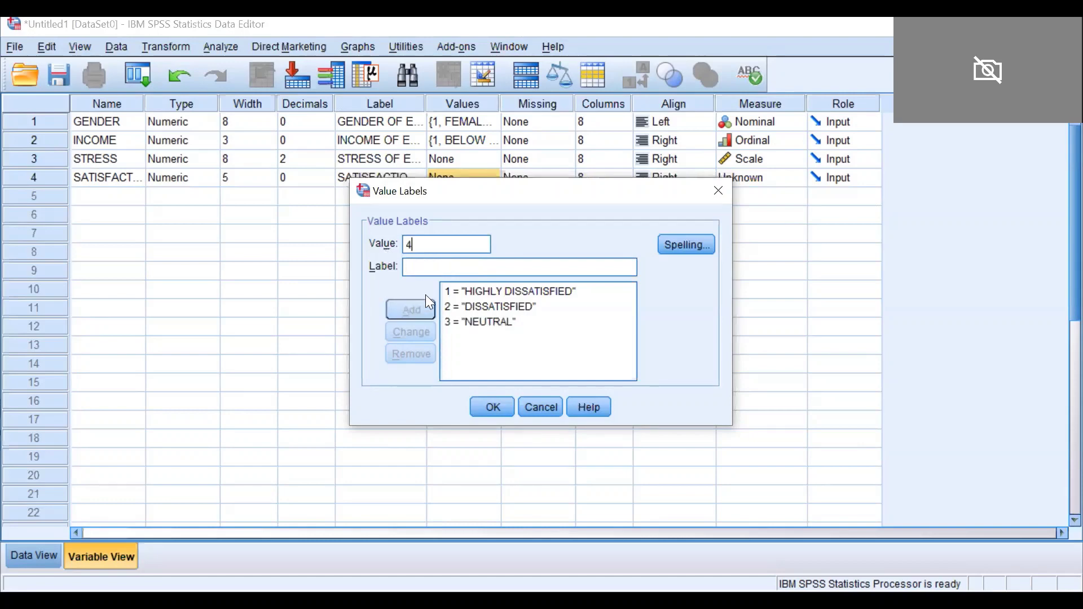
left_click(437, 265)
type("SATISFIED")
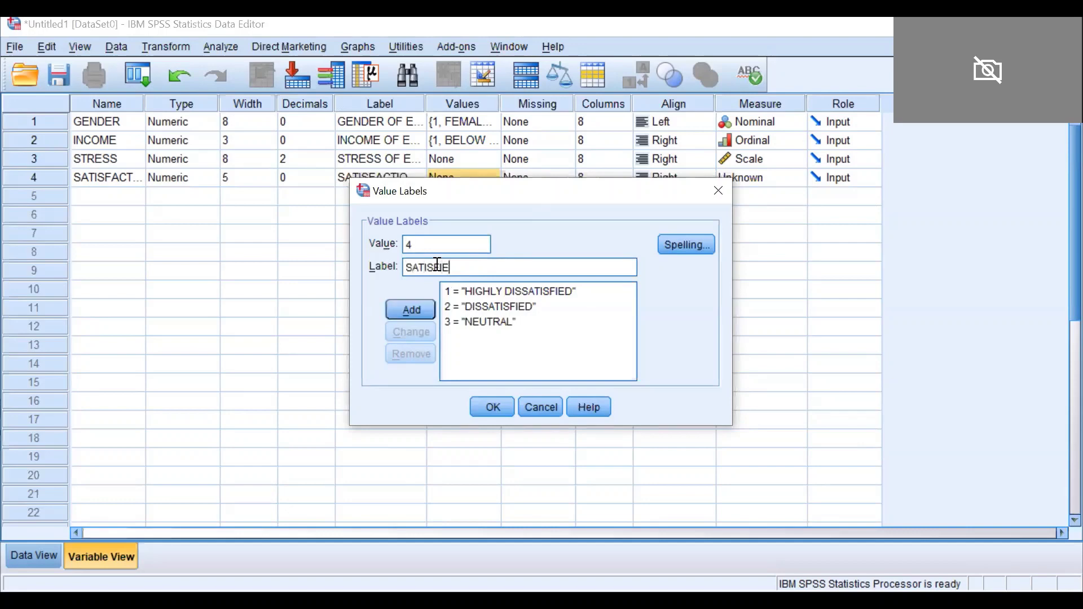
left_click(397, 304)
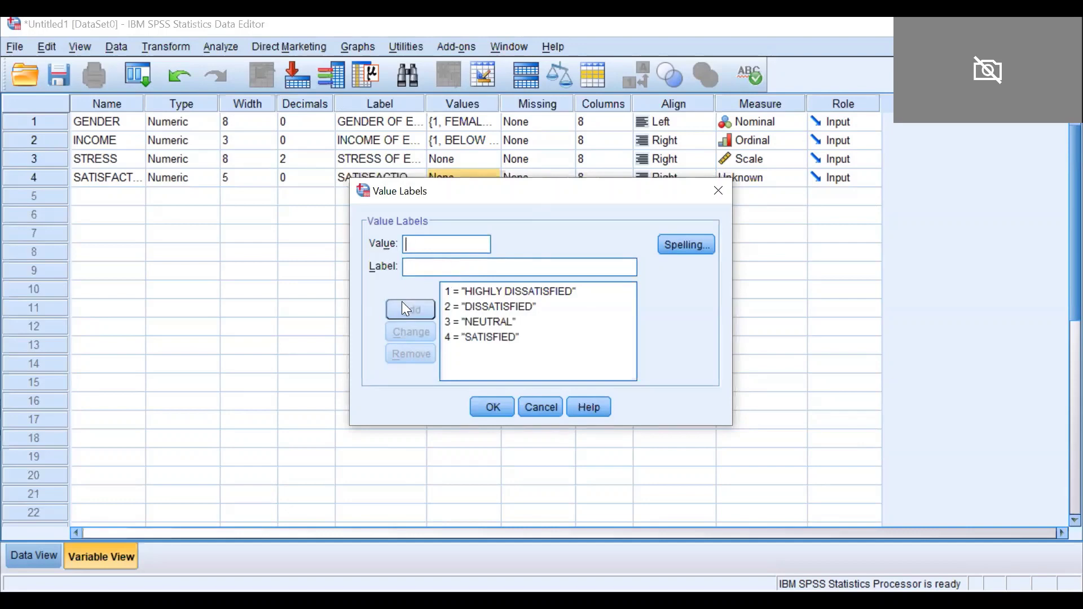
Step: Add the value label 5 = "HIGHLY SATISFIED" and apply the SATISFACTION variable's value labels
type("5")
left_click(420, 265)
type("HIGHLY SATISFIE")
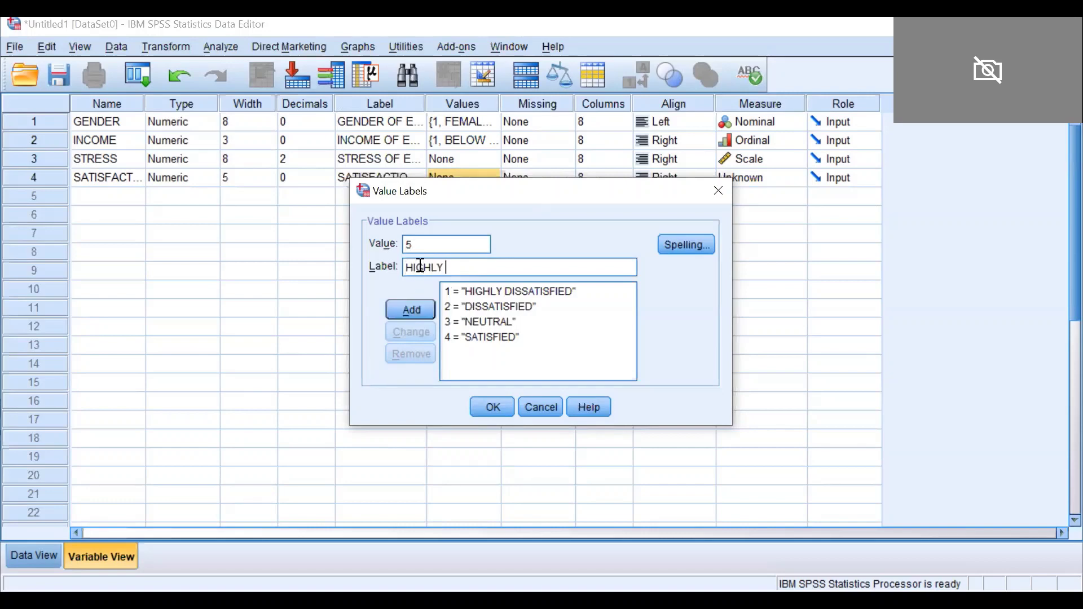
type("D")
left_click(413, 310)
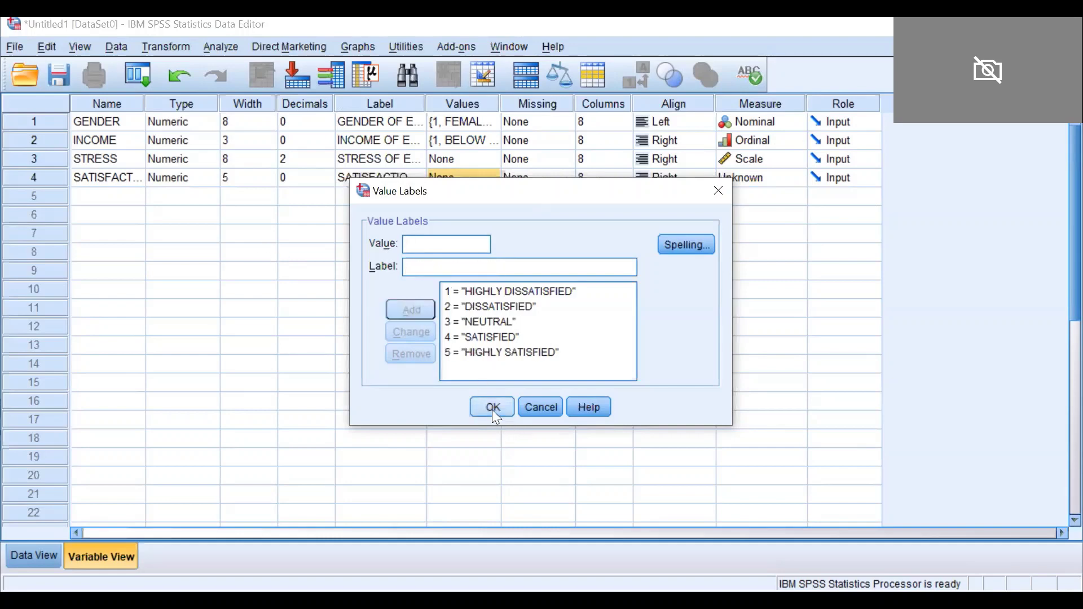
left_click(491, 407)
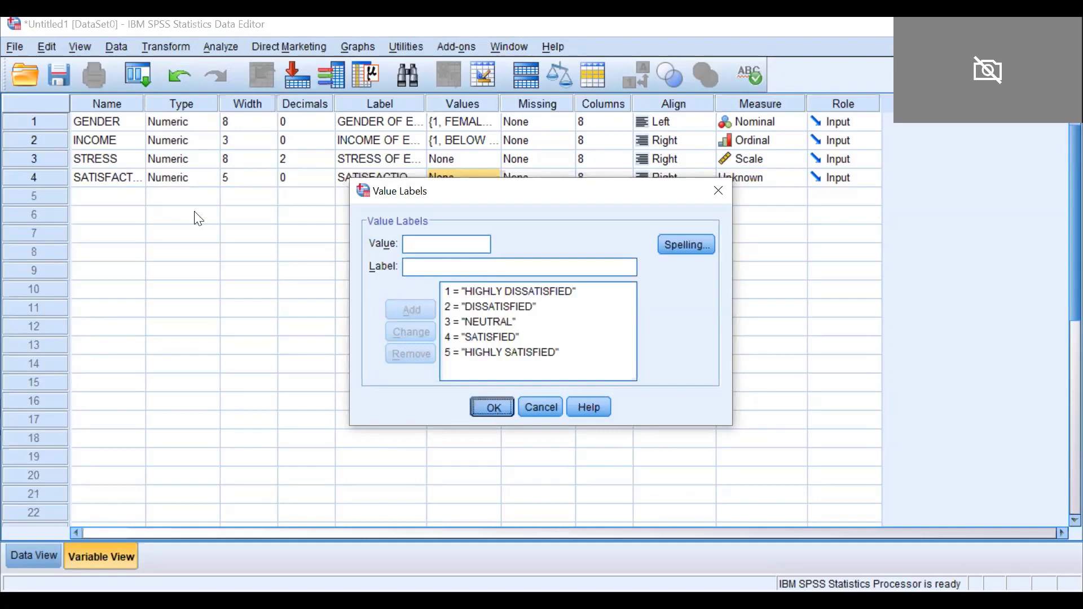
Step: Set the measurement level of the SATISFACTION variable to Scale
left_click(741, 184)
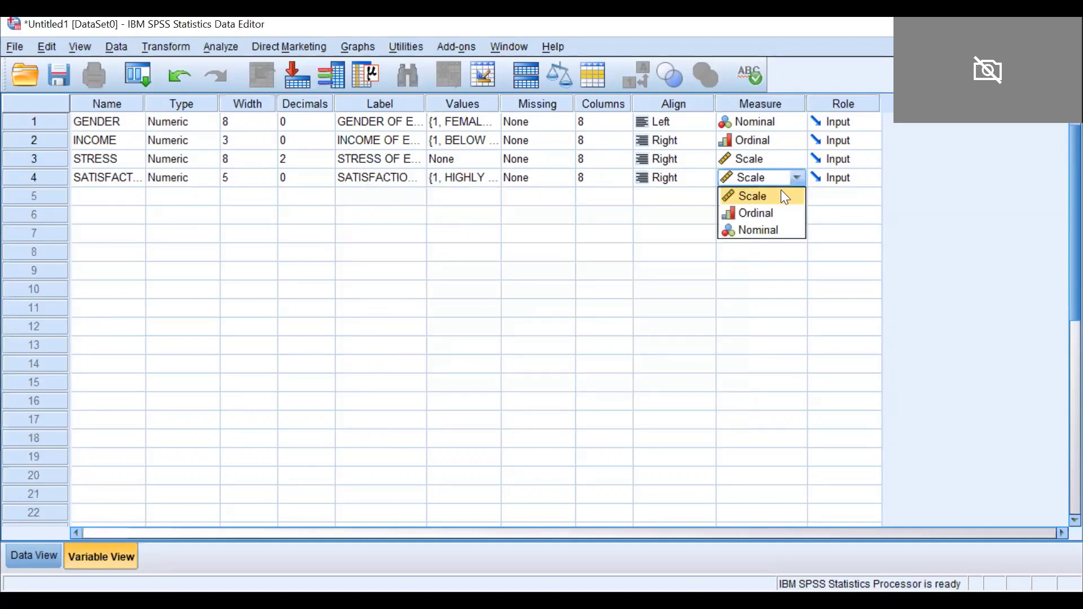
left_click(775, 193)
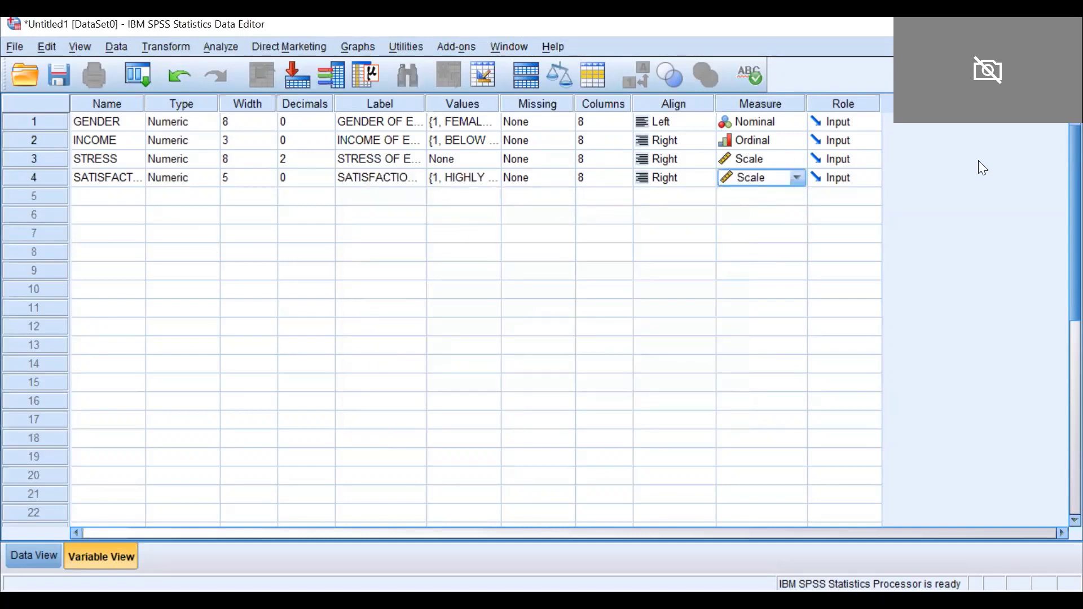
Step: Review the value labels defined for the GENDER and INCOME variables in Variable View, closing each without changes
left_click(34, 557)
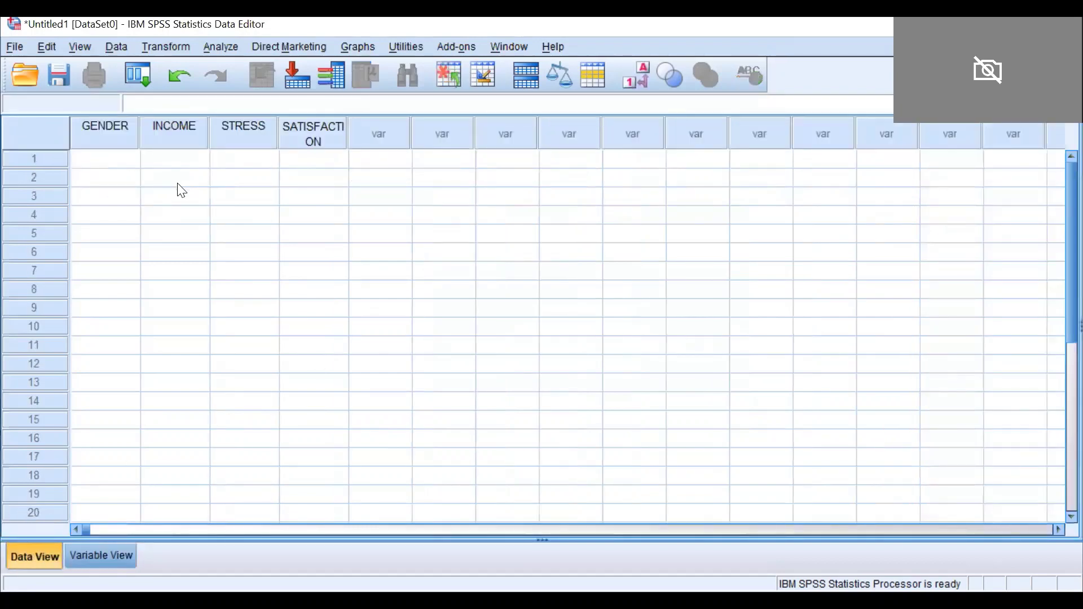
left_click(121, 556)
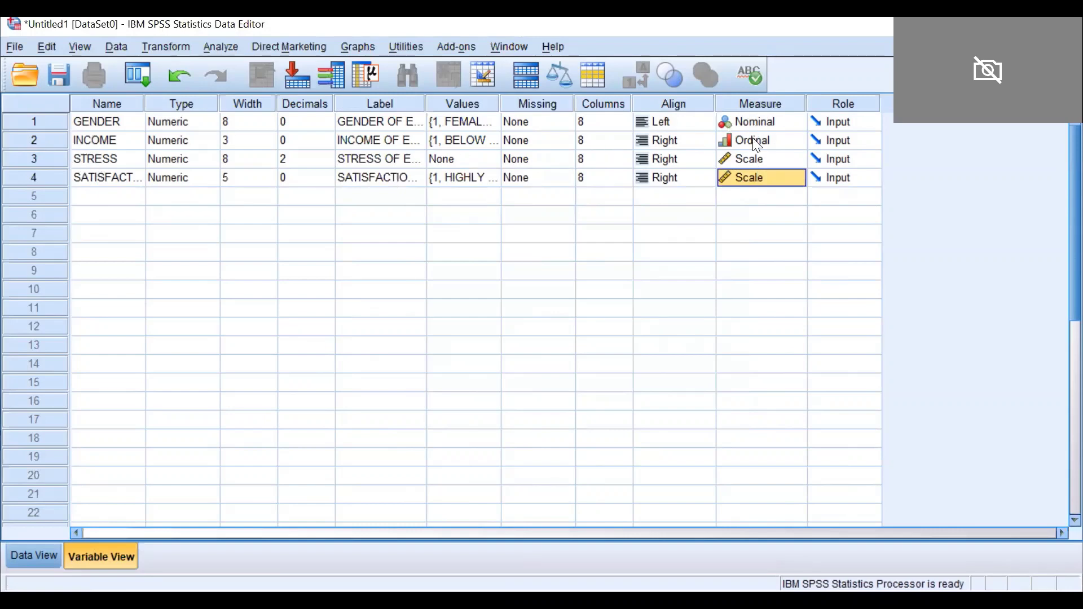
left_click(452, 122)
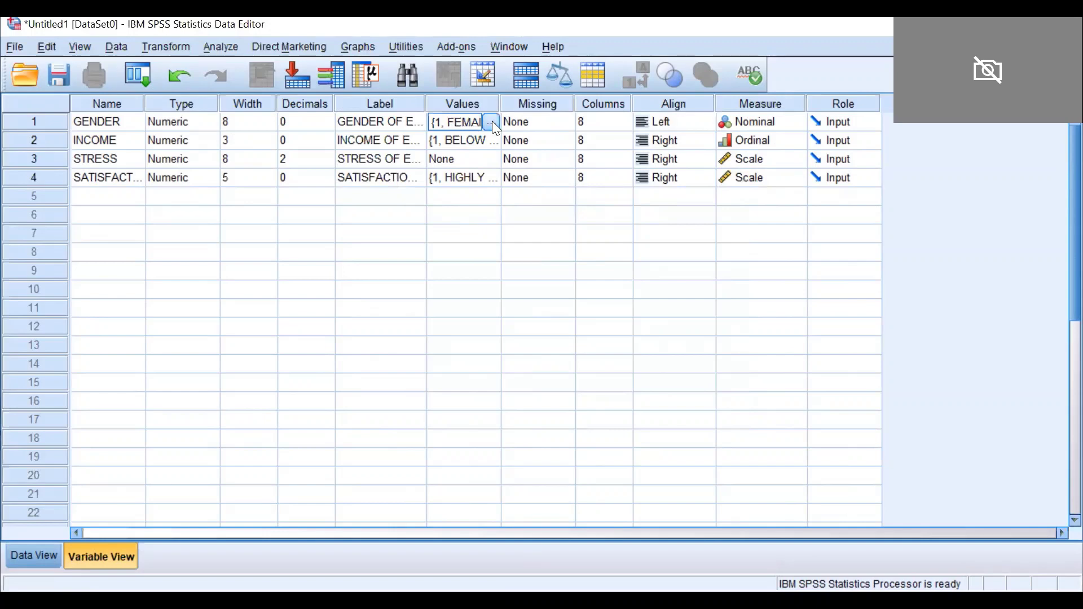
left_click(492, 122)
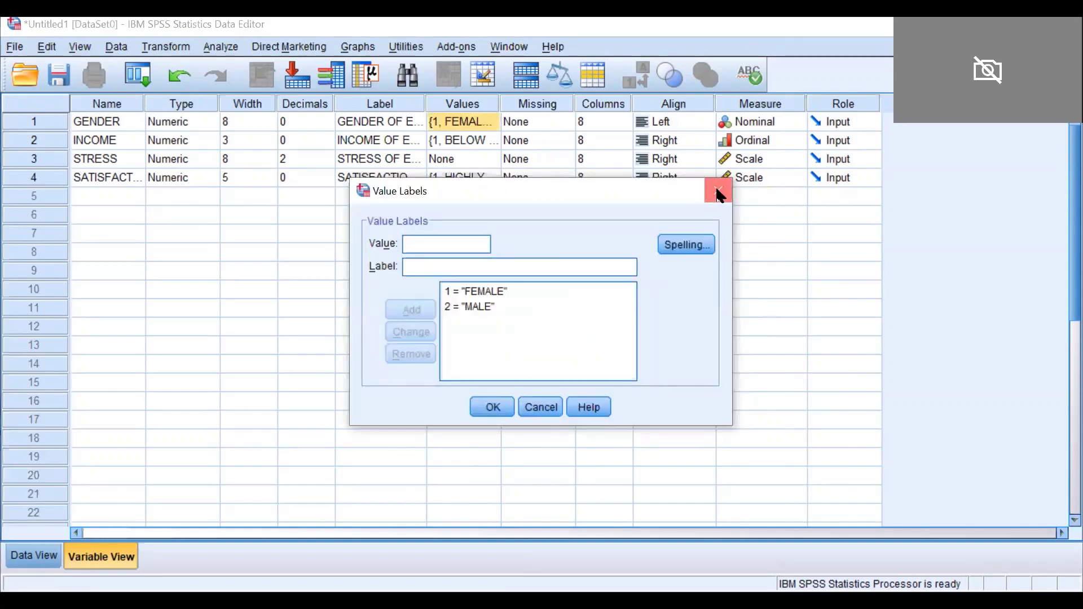
left_click(715, 190)
left_click(445, 142)
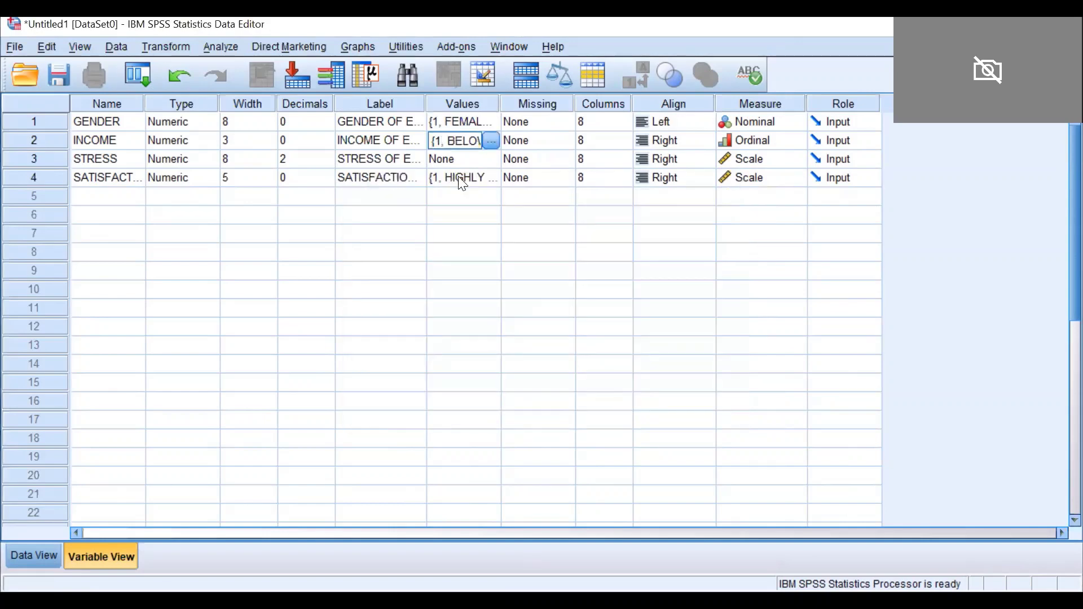
left_click(492, 140)
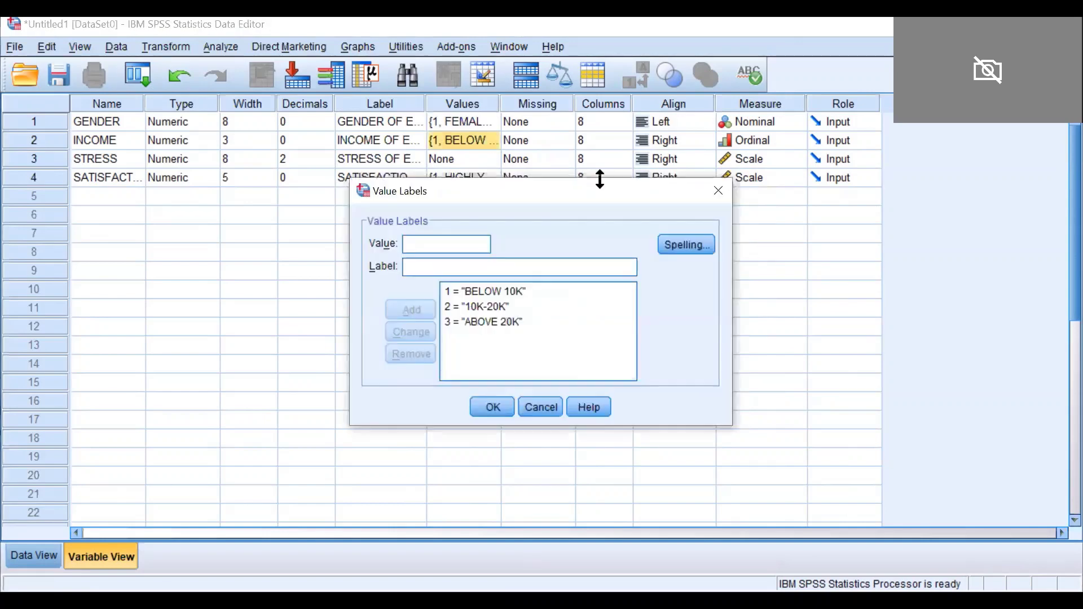
left_click(716, 195)
left_click(446, 161)
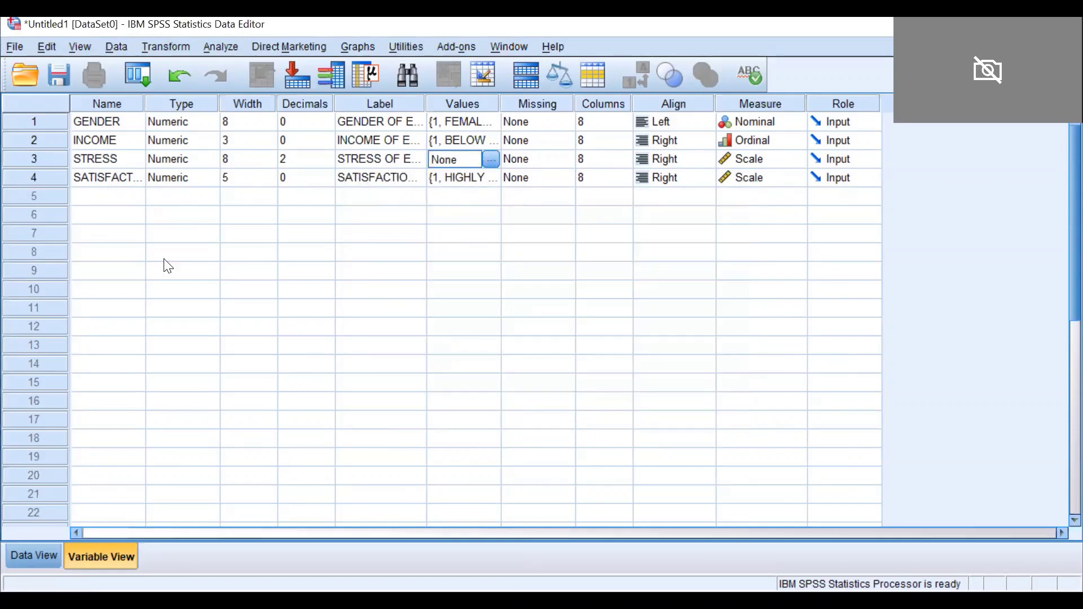
Step: Switch to Data View and widen the SATISFACTION column so its full name fits on one line
left_click(34, 556)
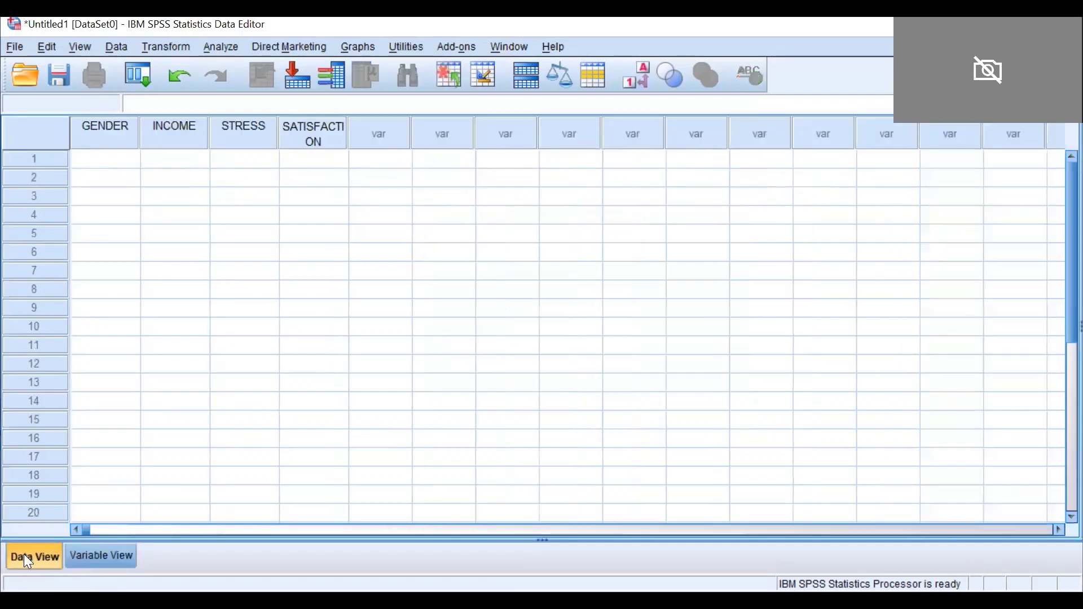
left_click(112, 164)
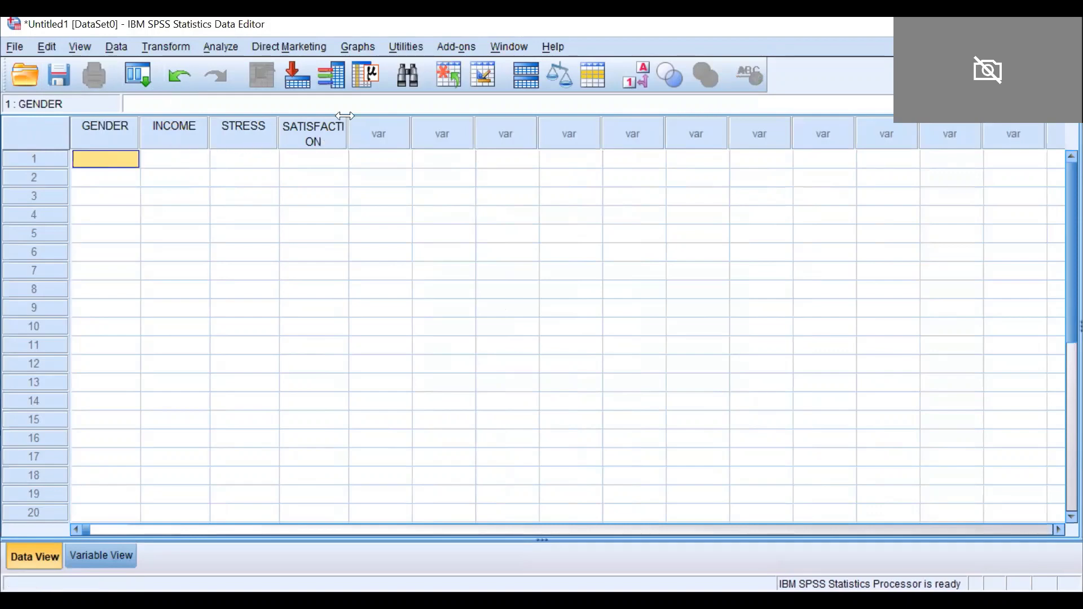
left_click_drag(345, 116, 432, 115)
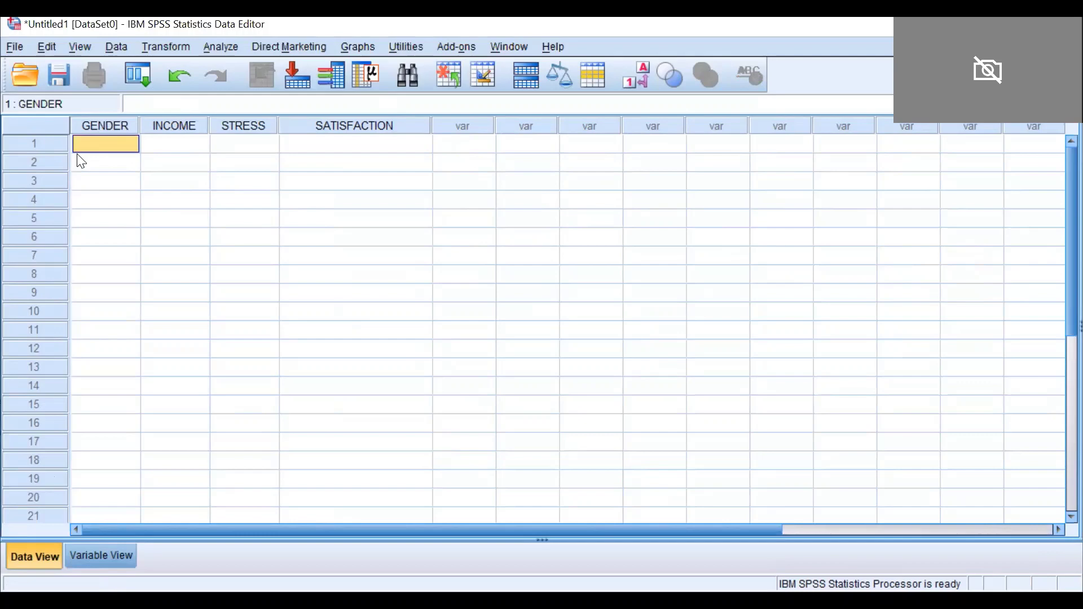
Step: Enter the first case in row 1: GENDER 2, INCOME 2, STRESS 6, SATISFACTION 5
type("2")
left_click(151, 142)
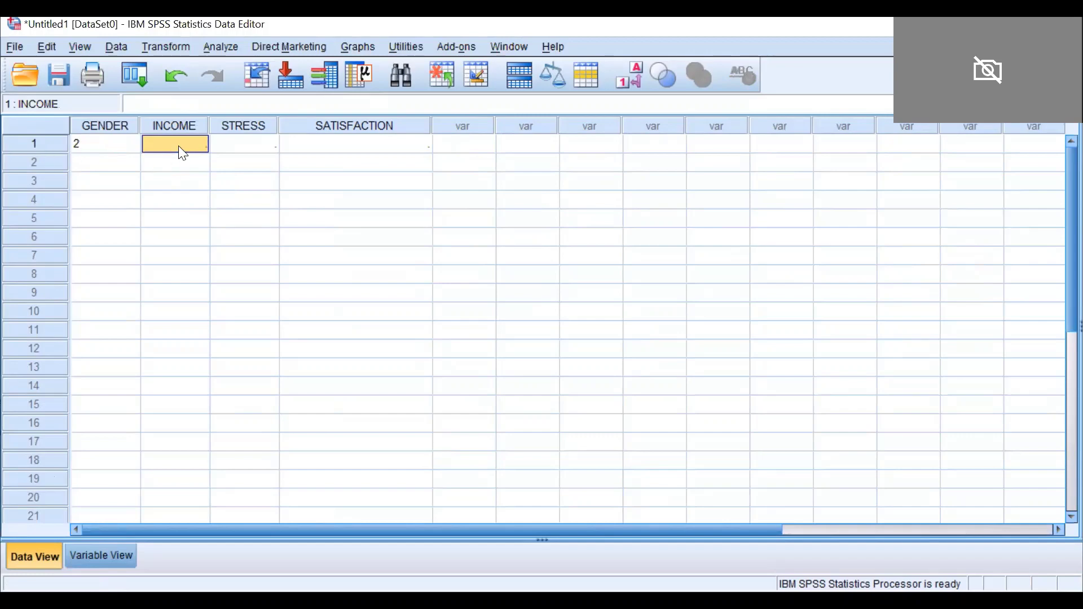
type("2")
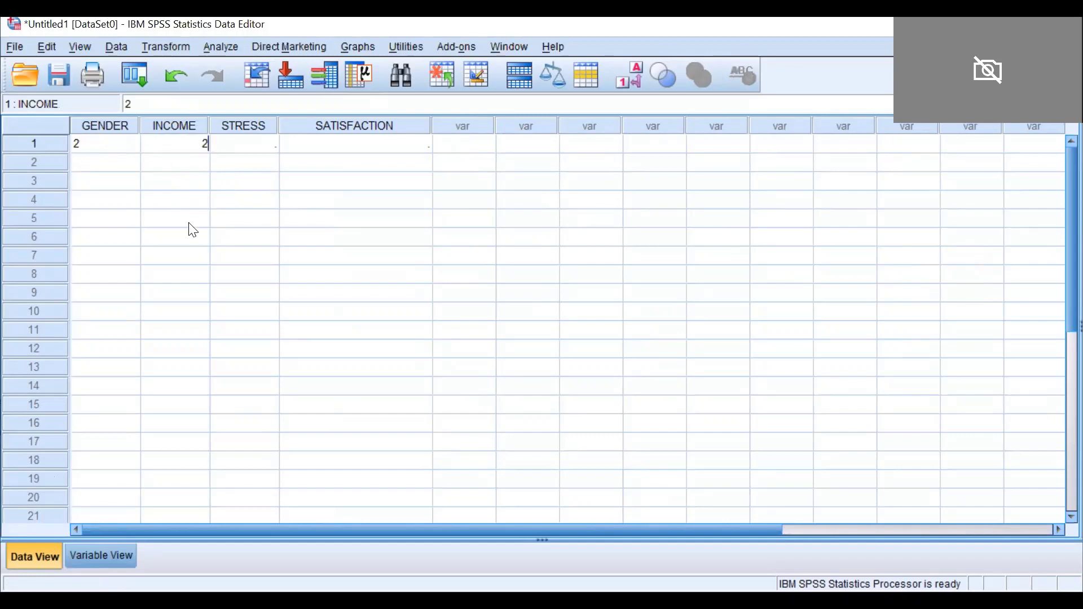
left_click(229, 150)
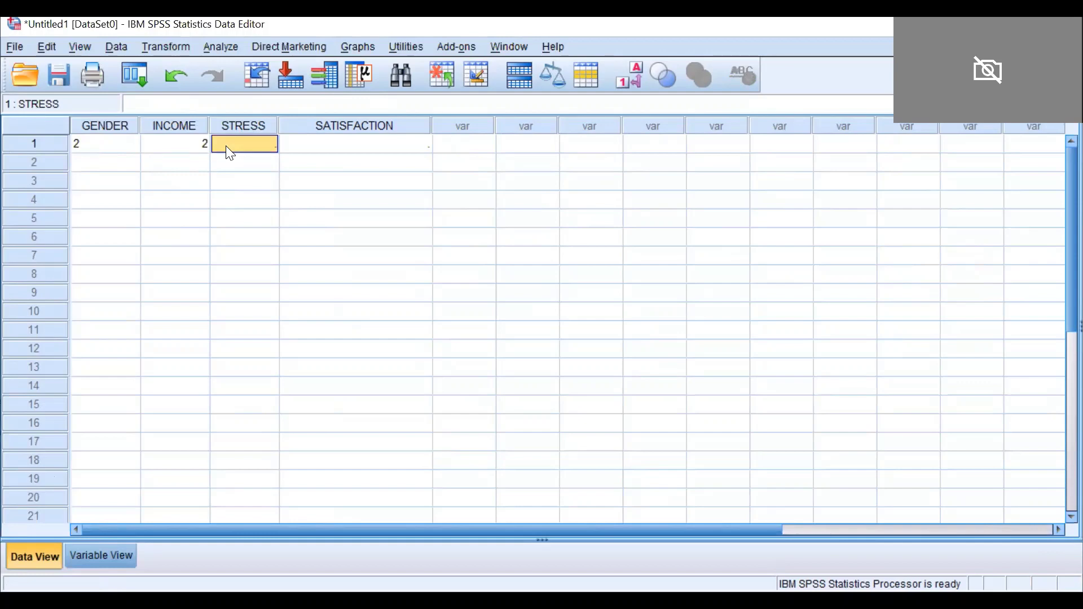
type("6")
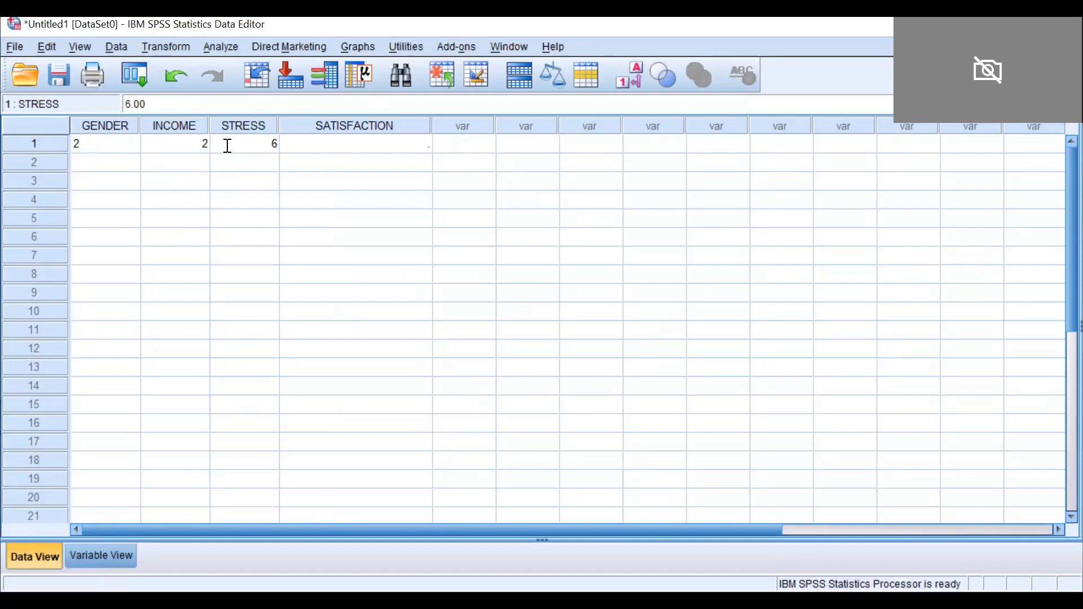
left_click(302, 149)
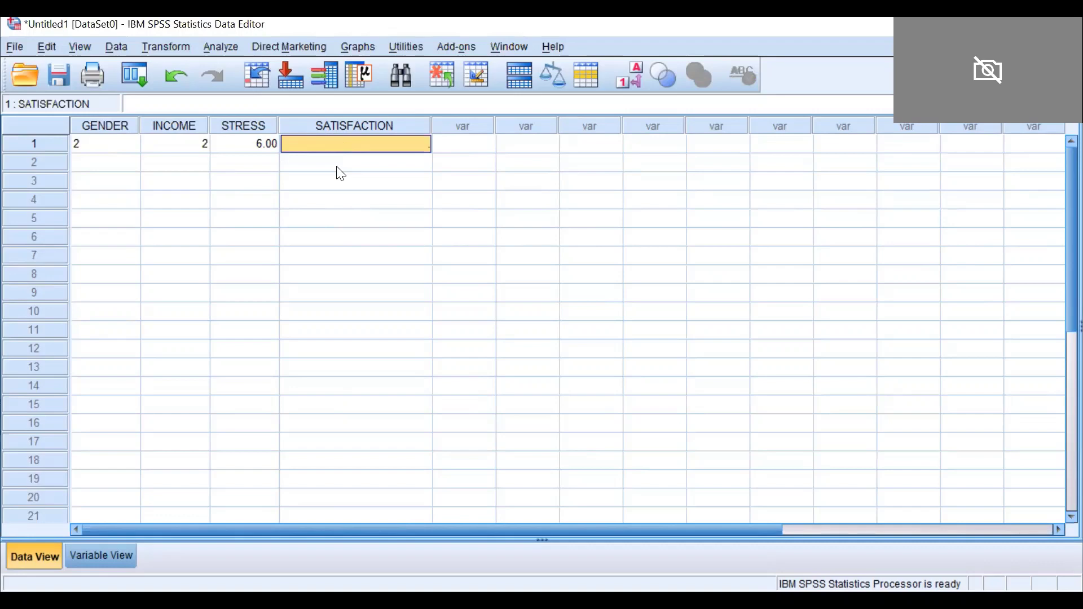
type("5")
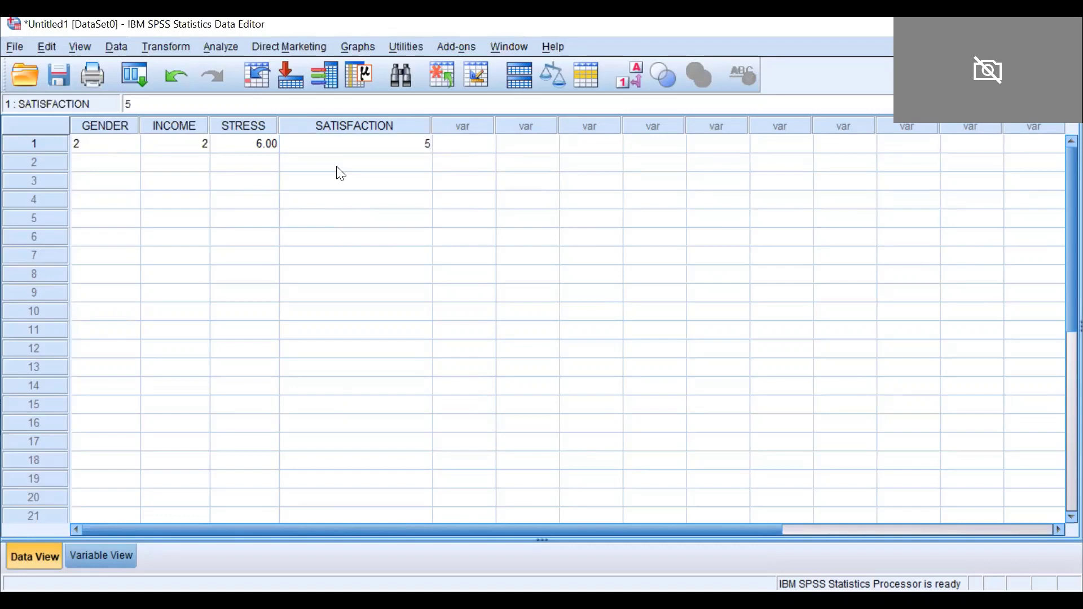
Step: Enter the second case in row 2: GENDER 1, INCOME 3, STRESS 10, SATISFACTION 1
left_click(76, 162)
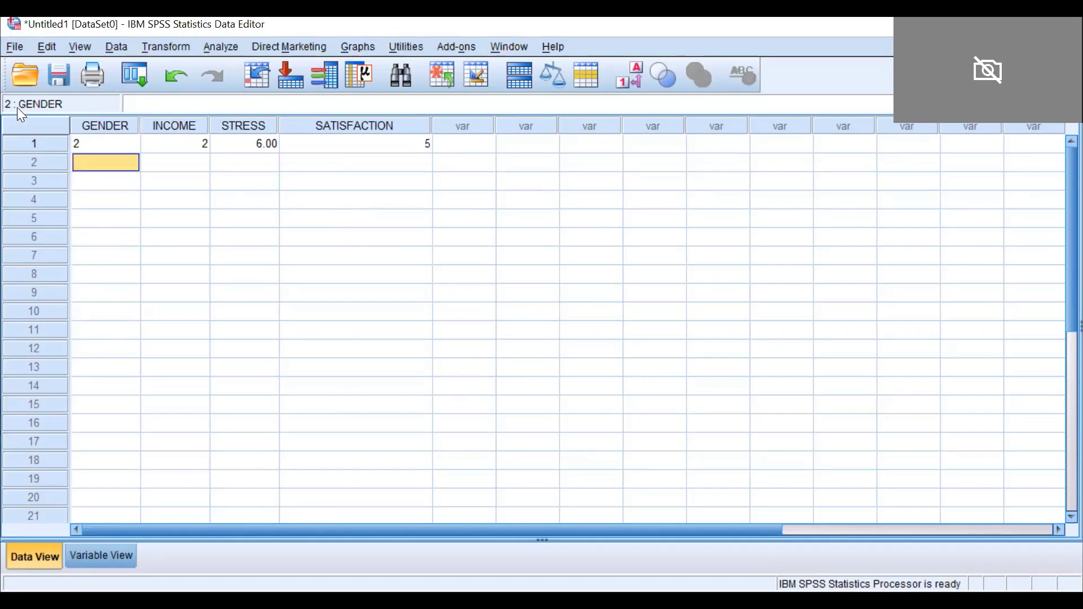
type("1")
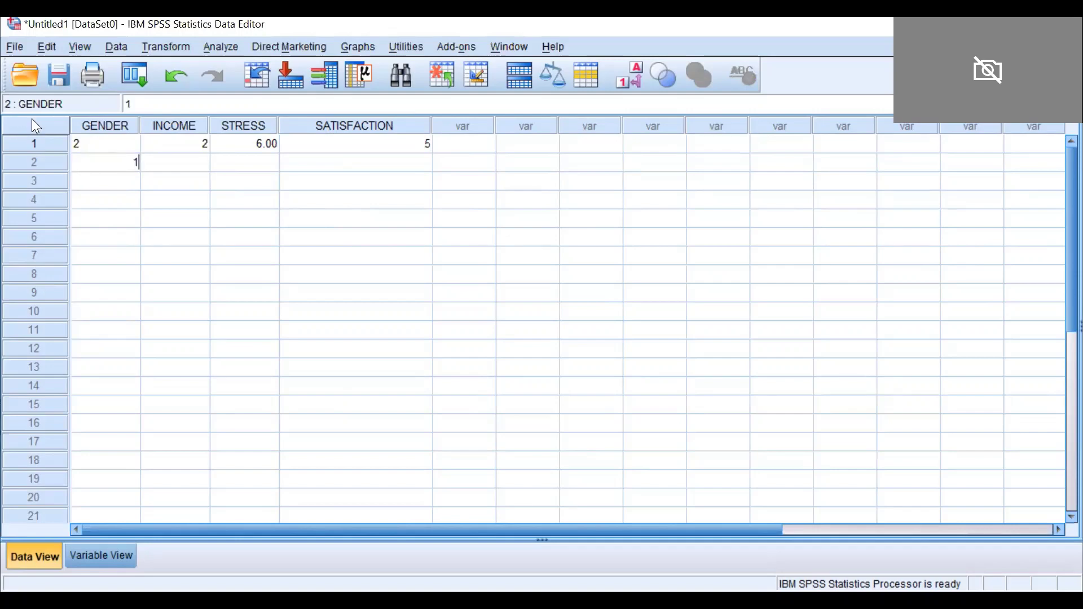
left_click(153, 168)
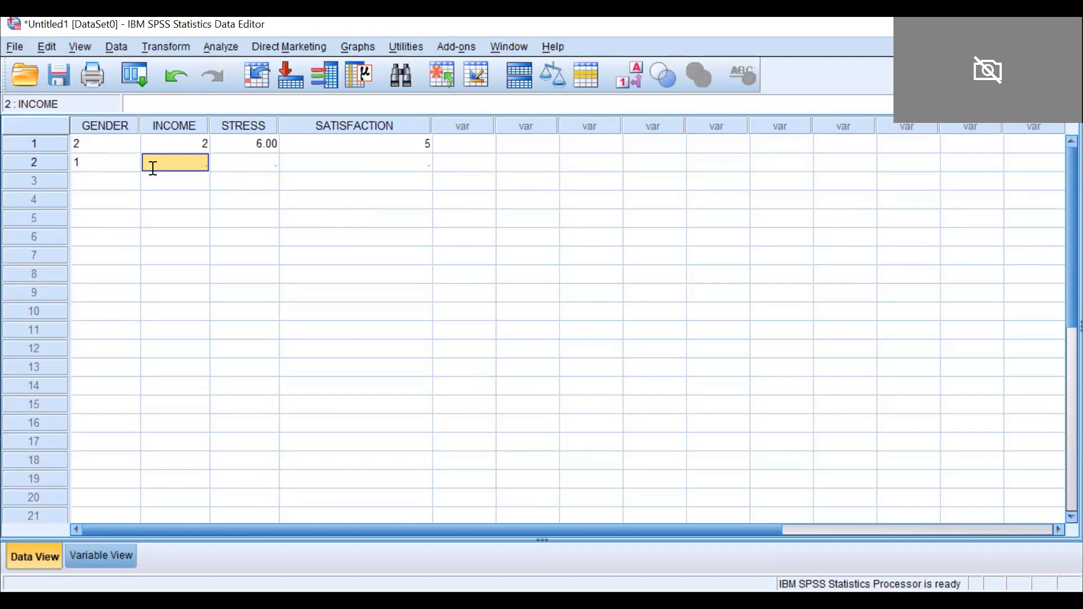
type("3")
left_click(258, 168)
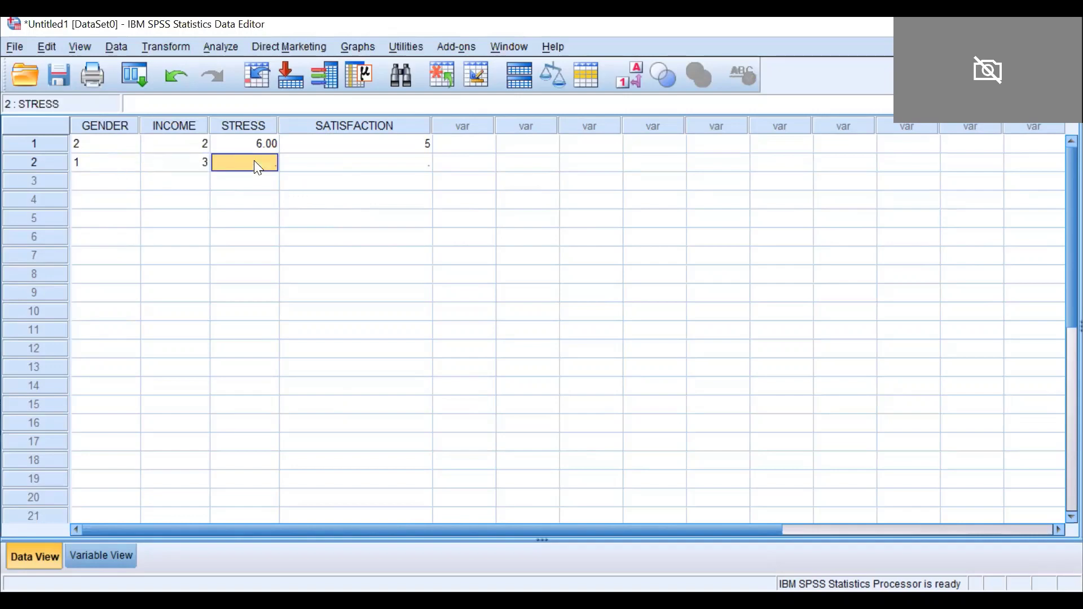
type("10")
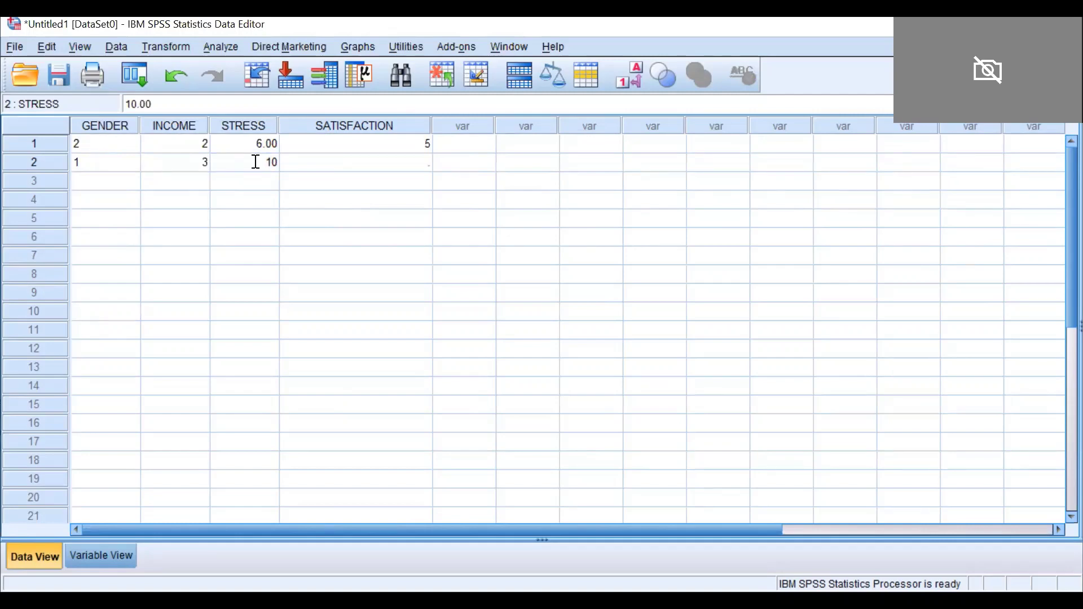
left_click(308, 167)
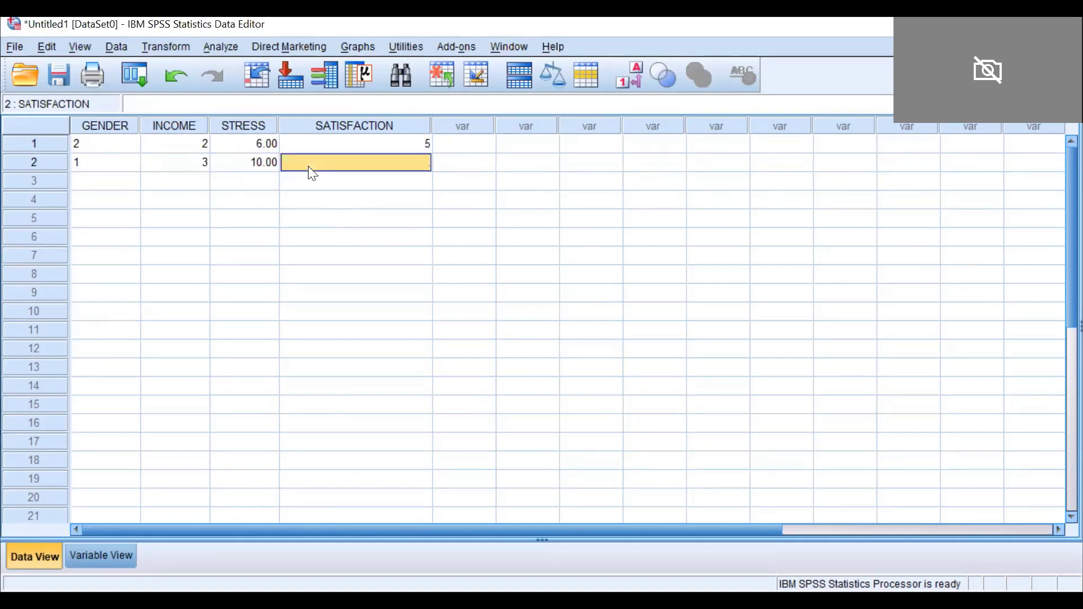
type("1")
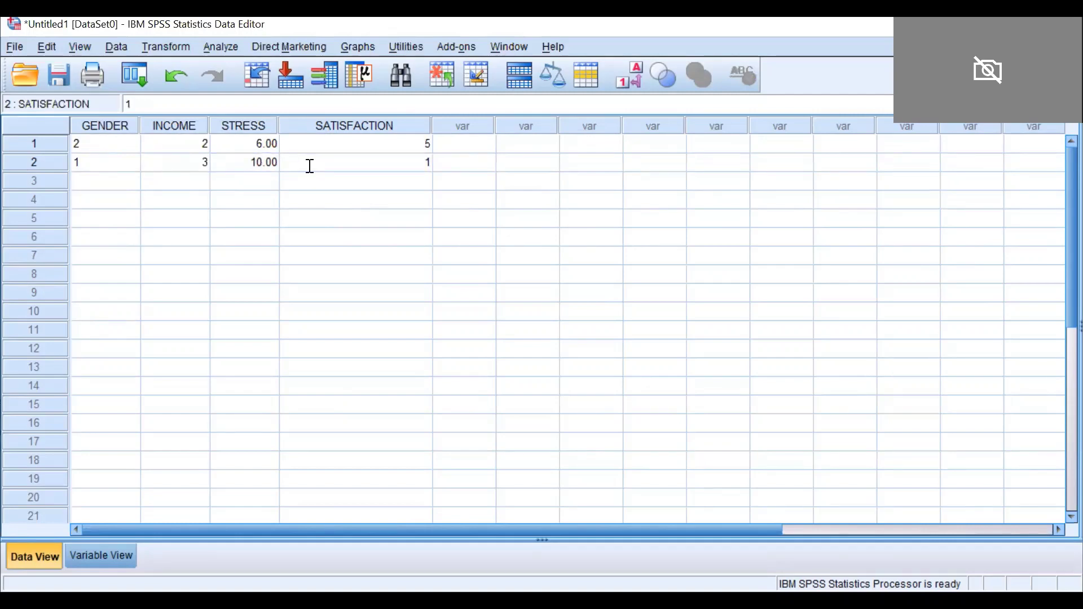
left_click(356, 232)
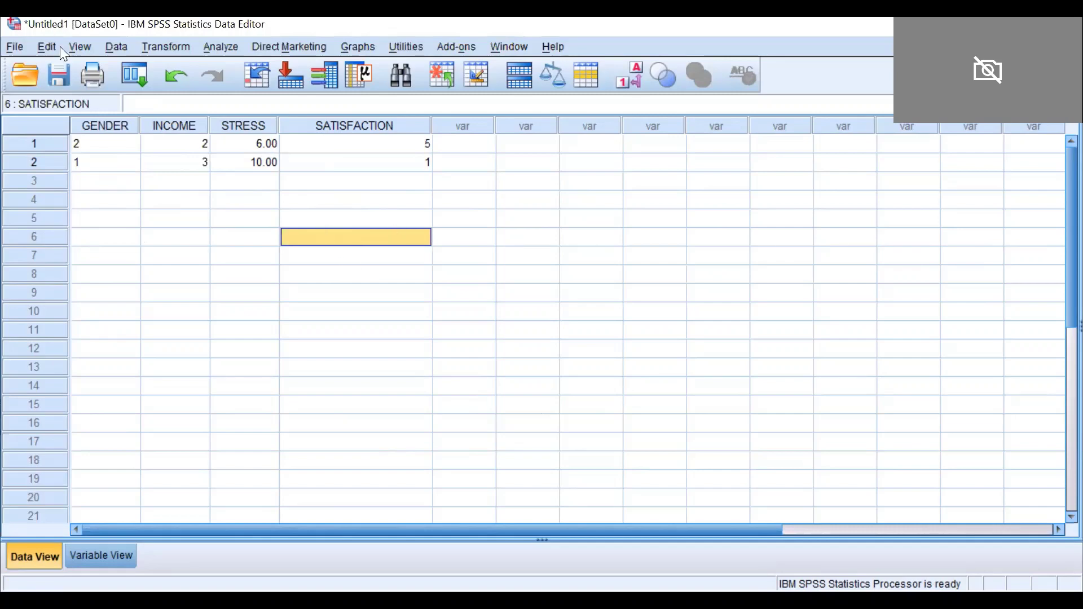
left_click(20, 49)
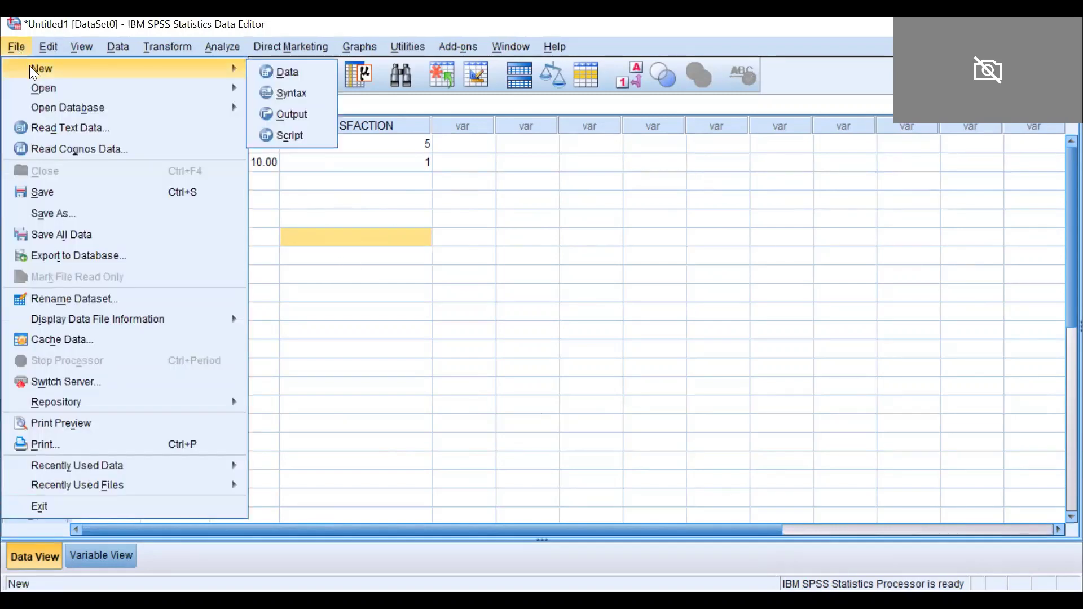
mouse_move(44, 83)
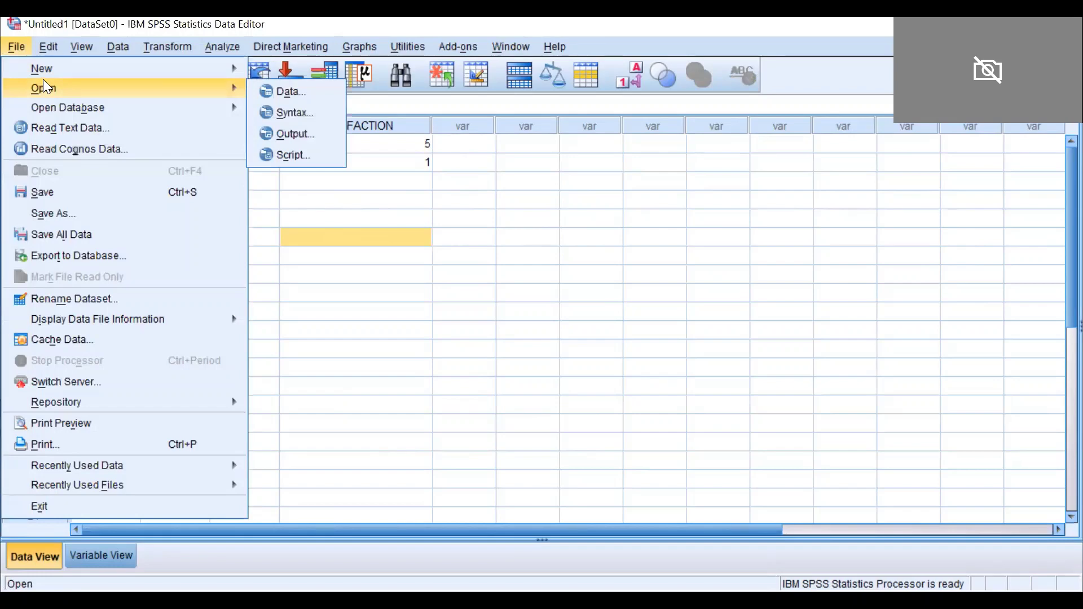
left_click(305, 98)
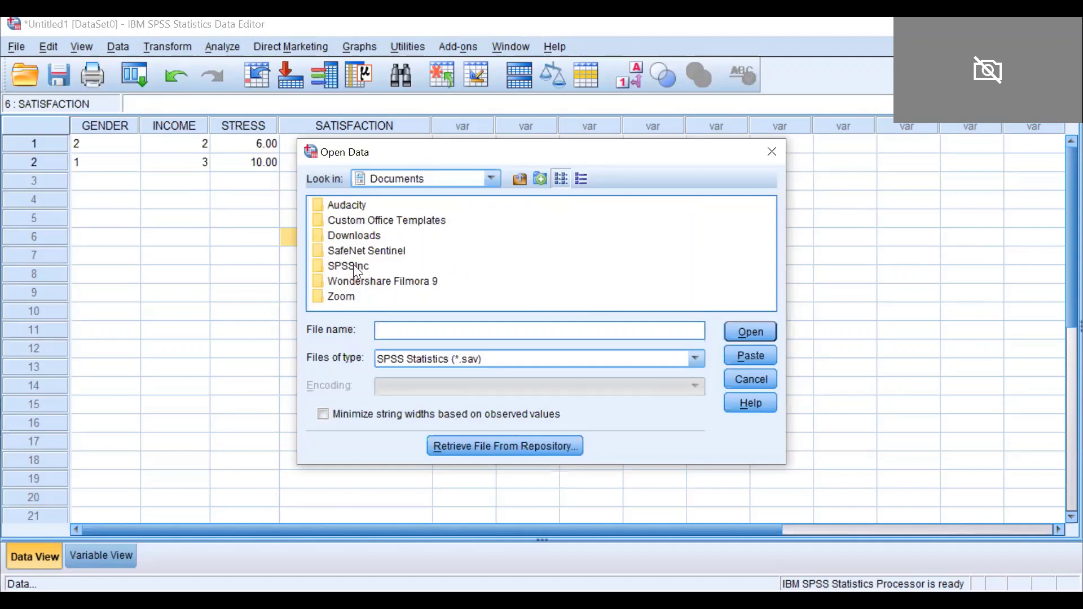
left_click(772, 152)
Step: Start opening an existing data file and set the file type to Excel (*.xls, *.xlsx, *.xlsm)
left_click(16, 47)
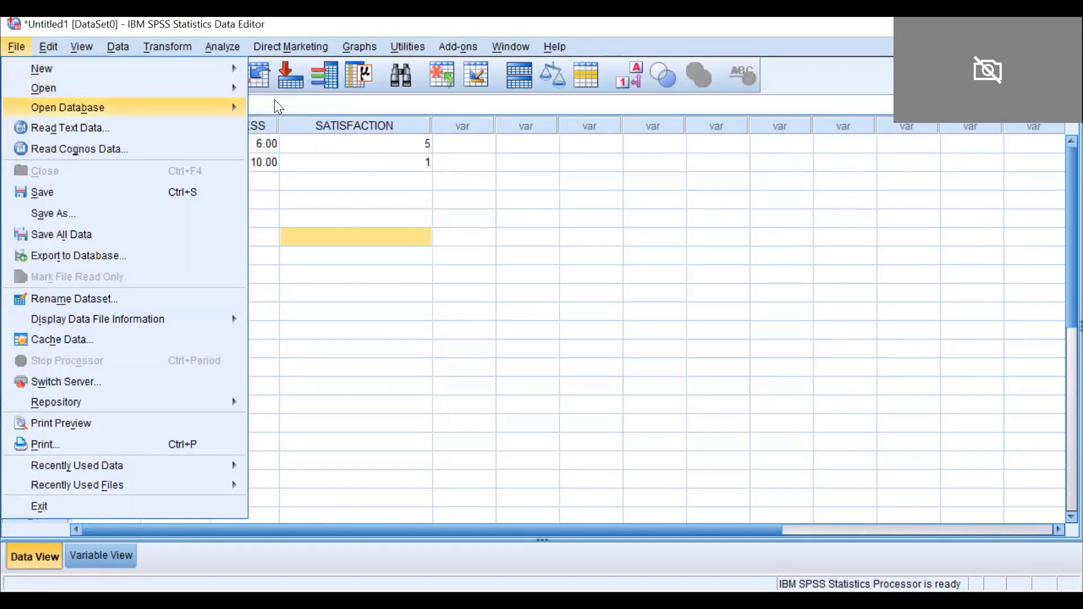
left_click(279, 96)
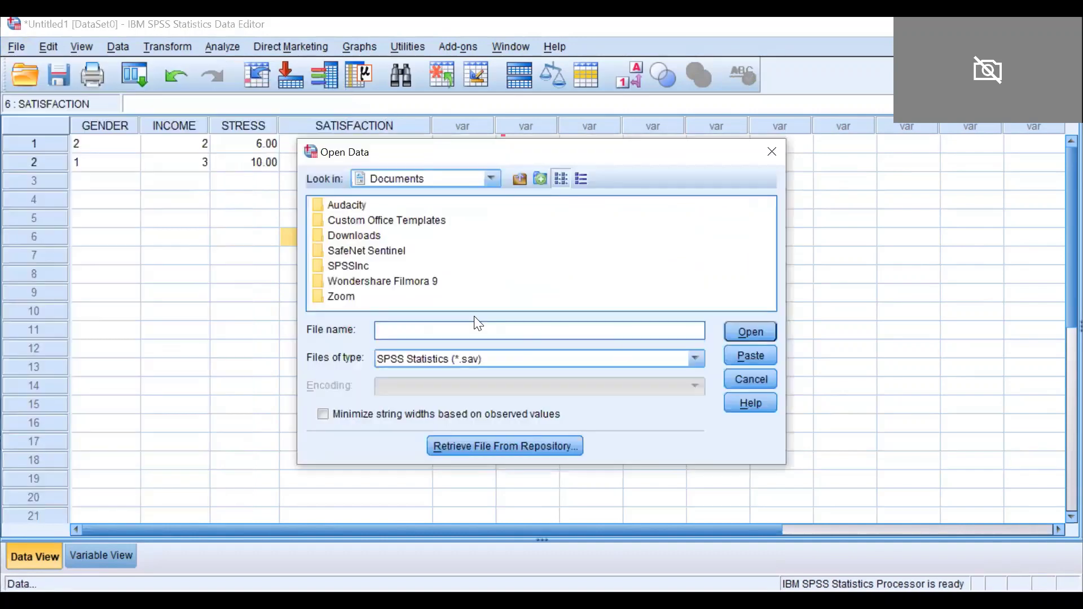
left_click(621, 364)
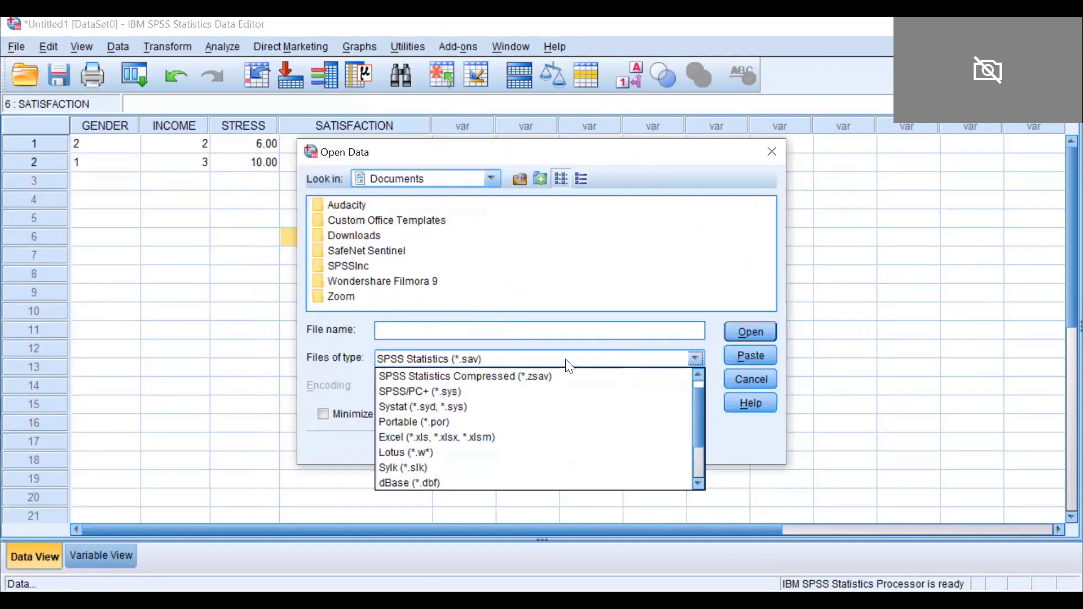
left_click(414, 446)
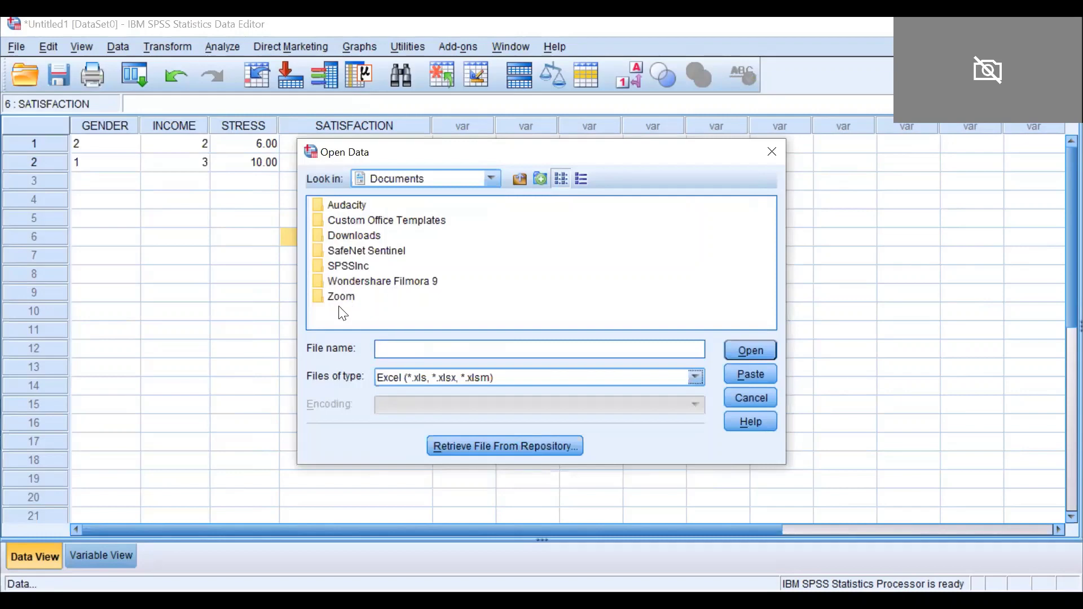
Step: Browse to the Softwere folder on the Desktop to locate the Excel file
double_click(358, 220)
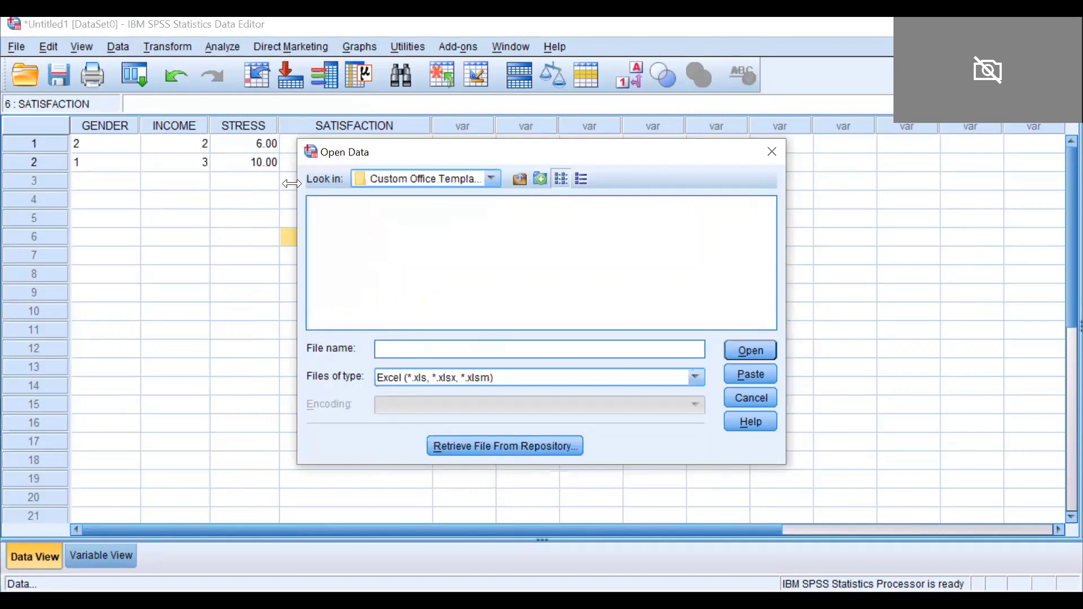
left_click(491, 179)
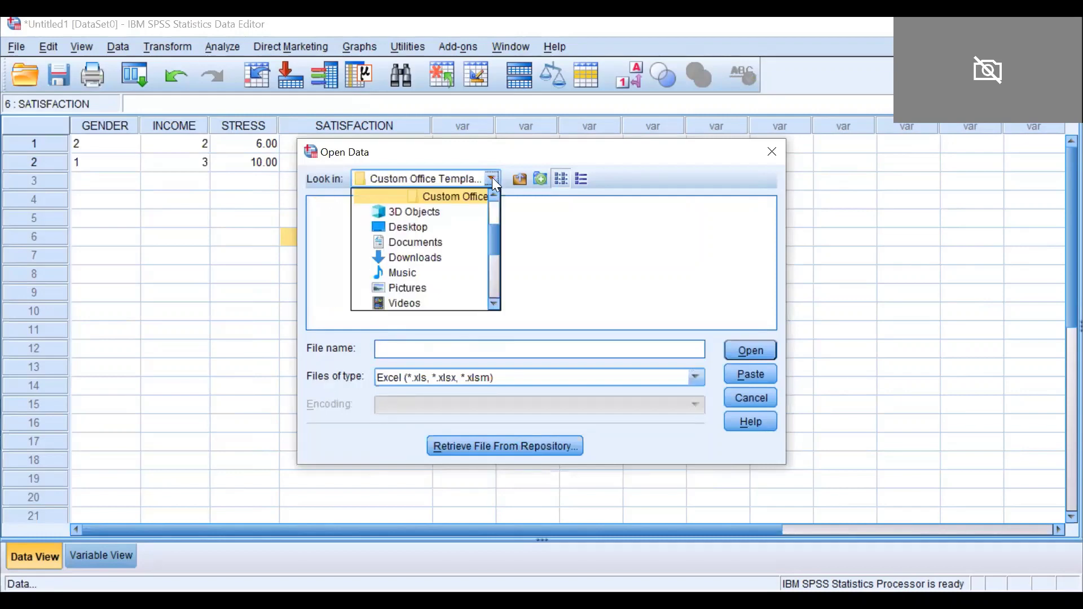
left_click(448, 224)
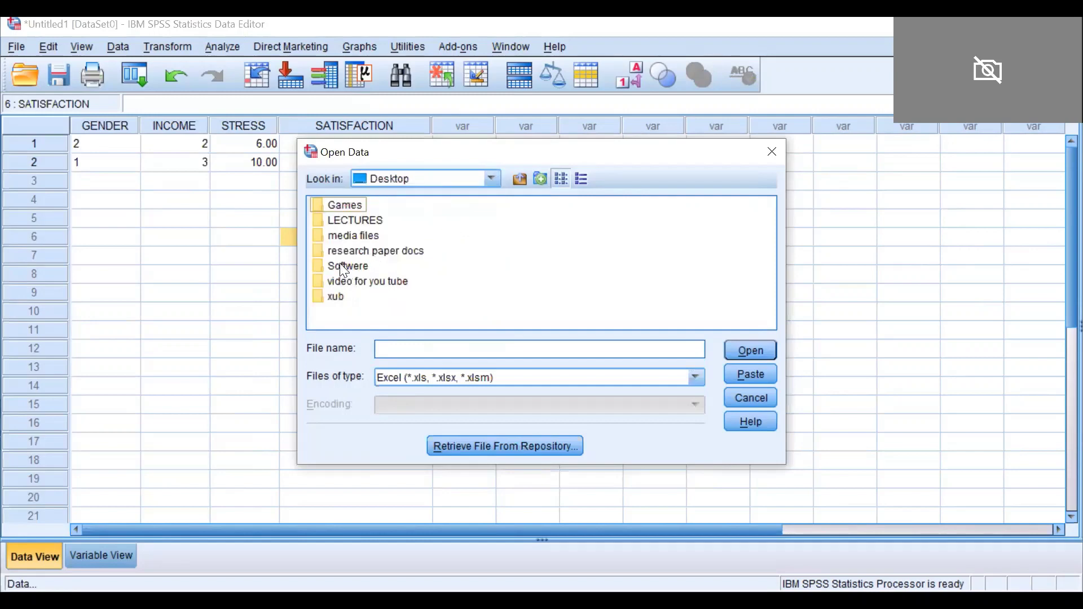
left_click(351, 220)
left_click(351, 220)
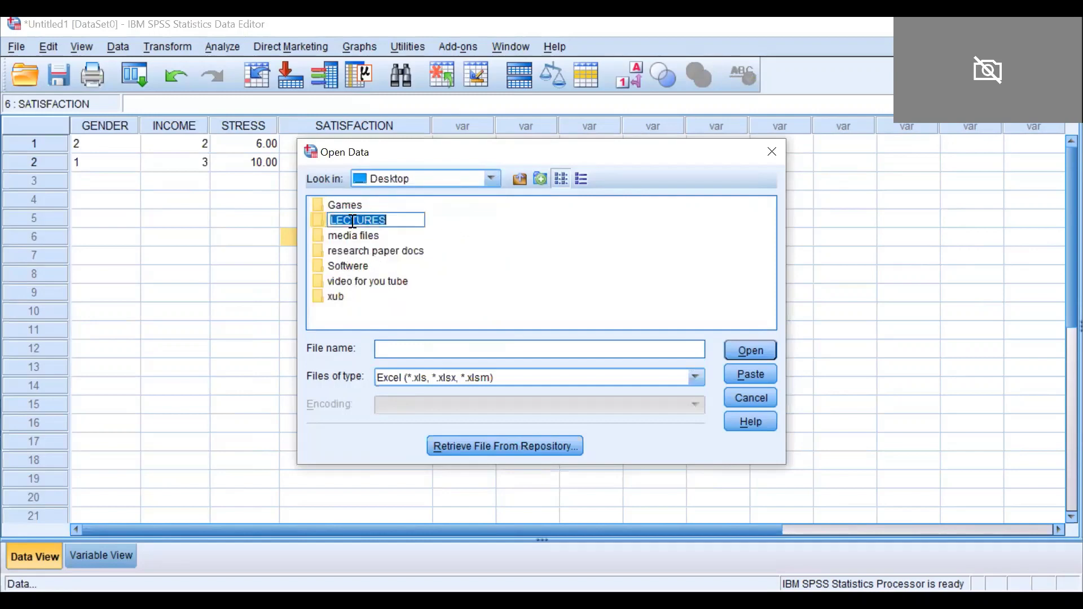
double_click(360, 265)
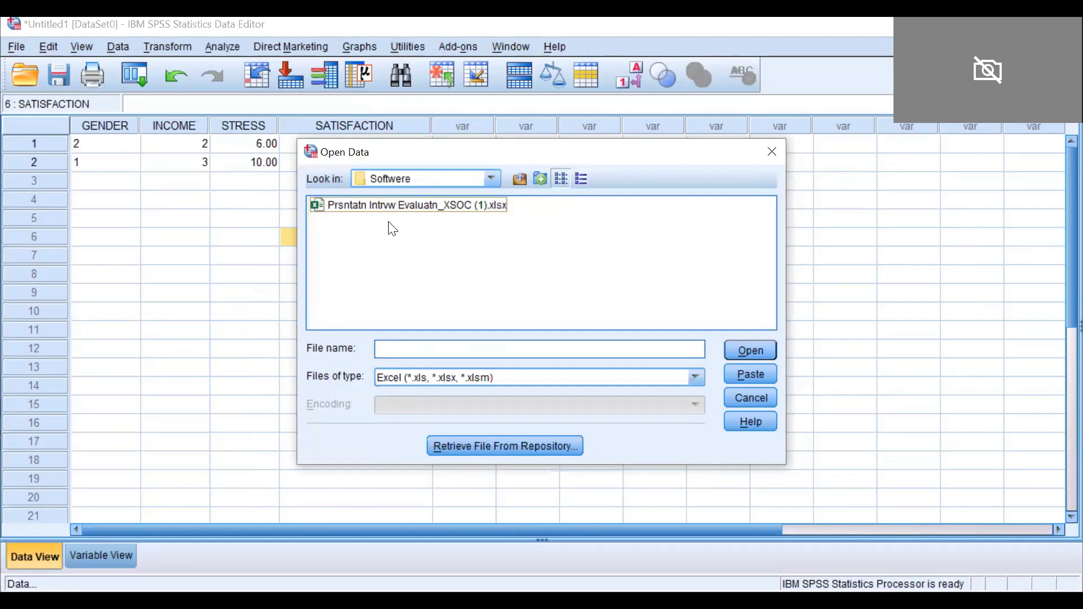
Step: Open Prsntatn Intrvw Evaluatn_XSOC (1).xlsx, importing worksheet Prsntatn-Intrvw [A1:DA12] with variable names read from the first row
left_click(391, 208)
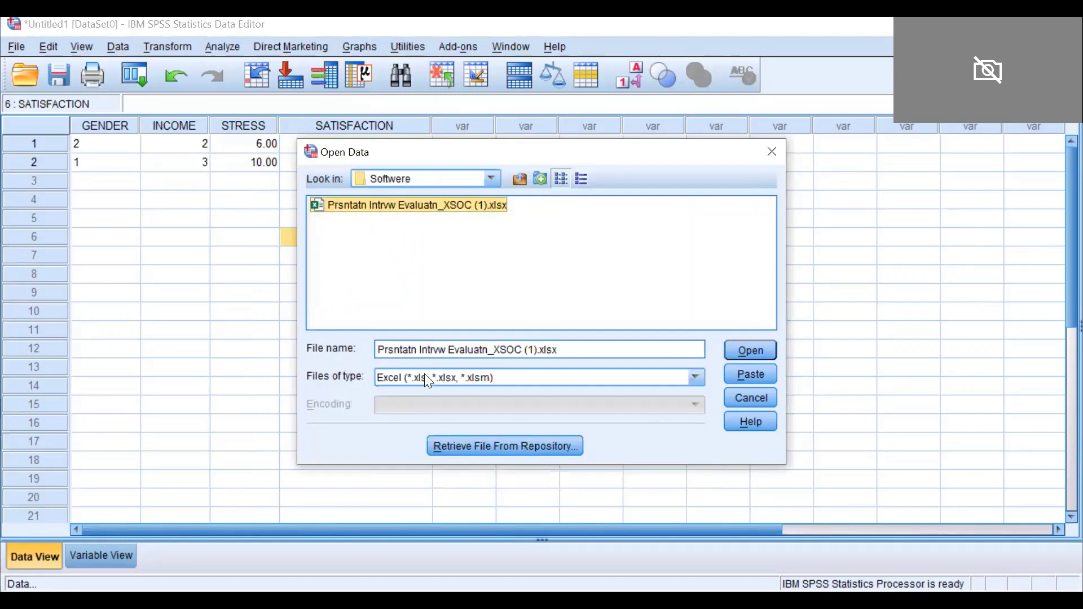
left_click(746, 354)
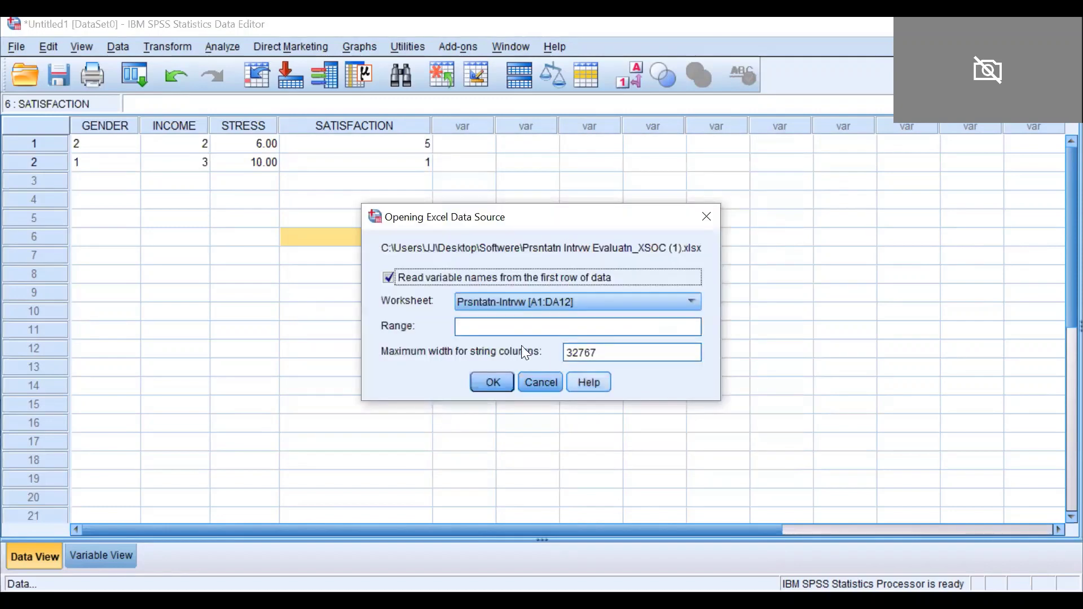
left_click(492, 382)
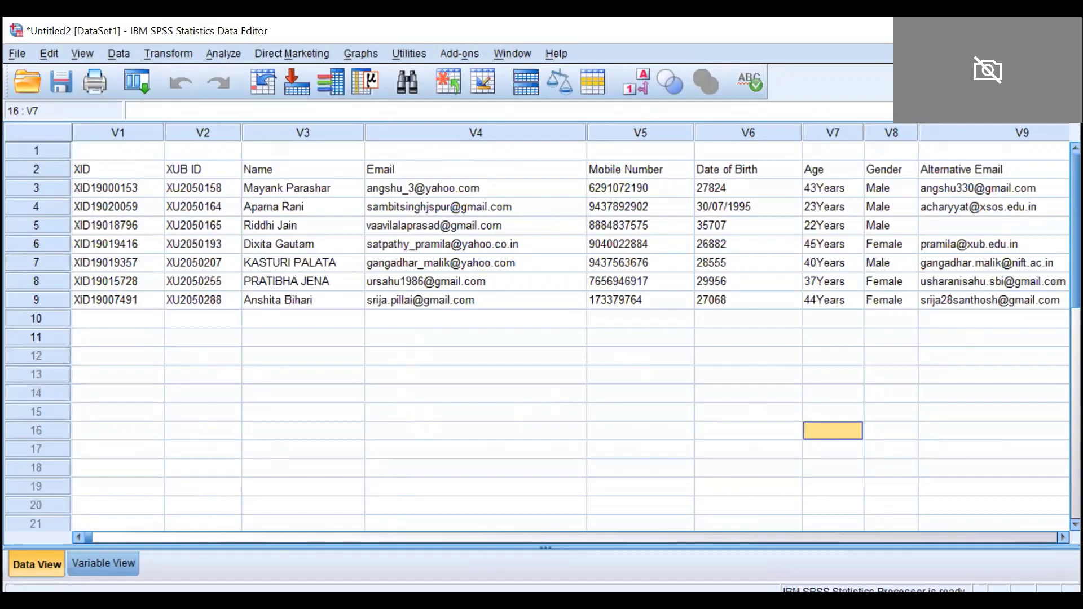
Step: Close the imported Untitled2 dataset and choose to save its changes
key("alt+F4")
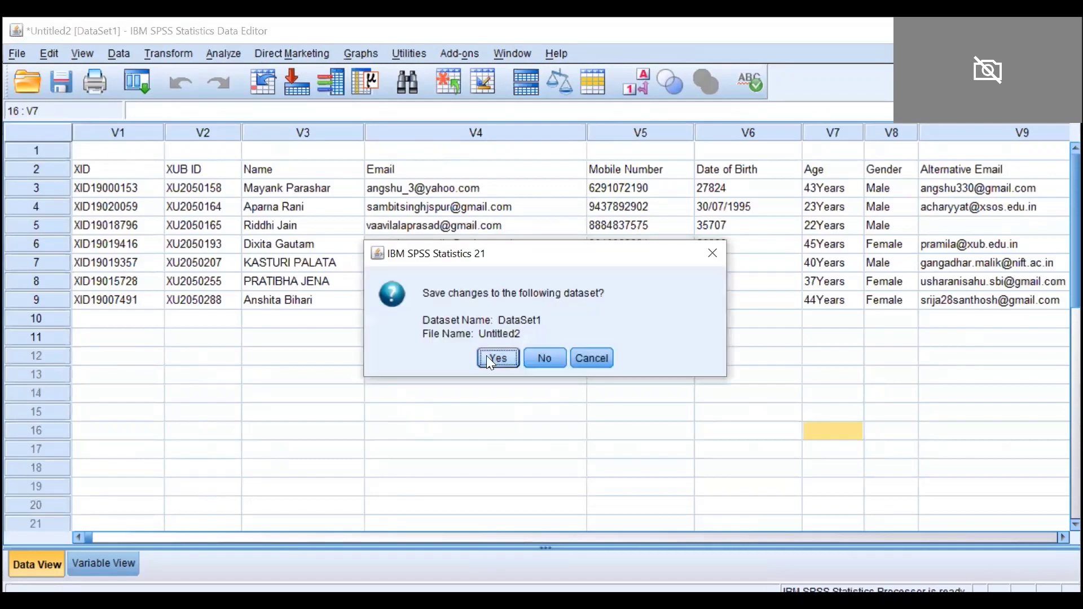
left_click(488, 359)
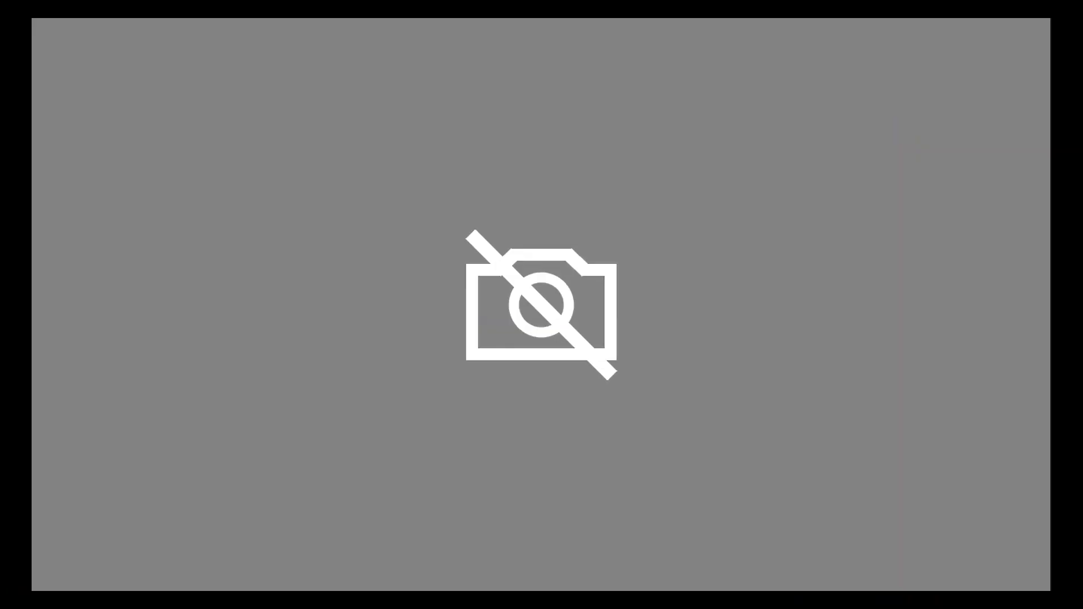